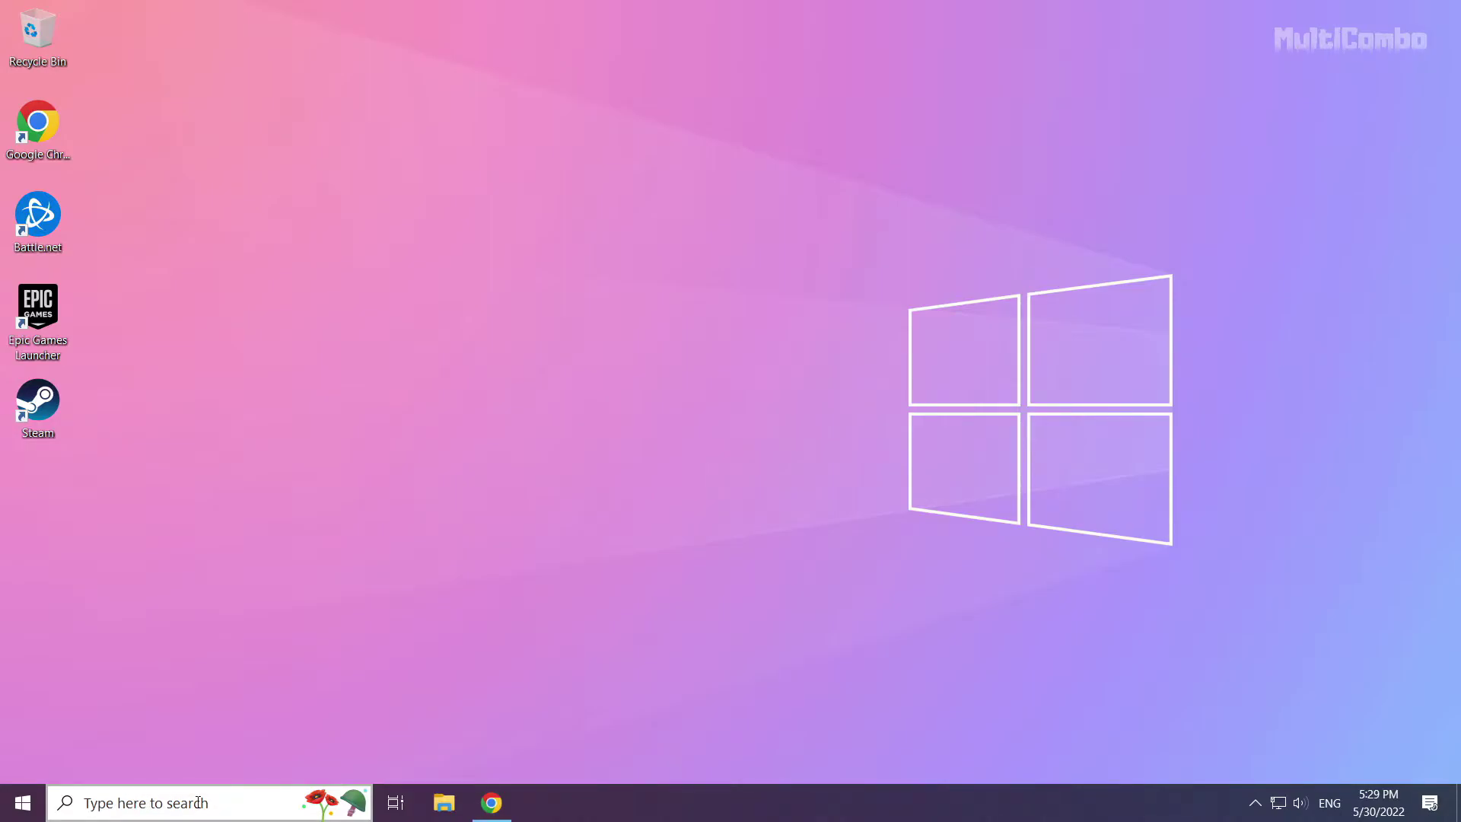
- Search Windows for 'device manager'
left_click(198, 802)
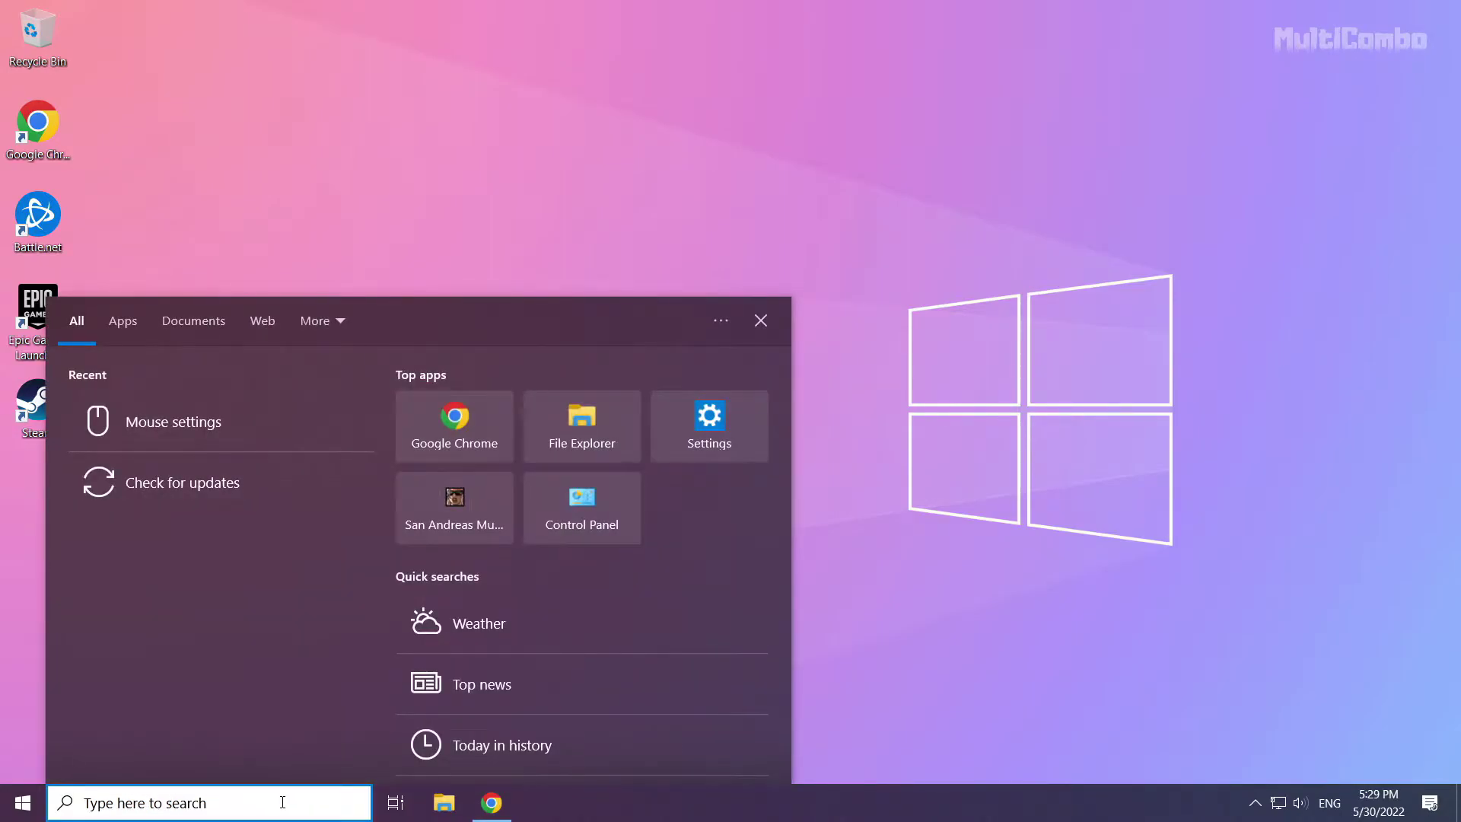
type("devic")
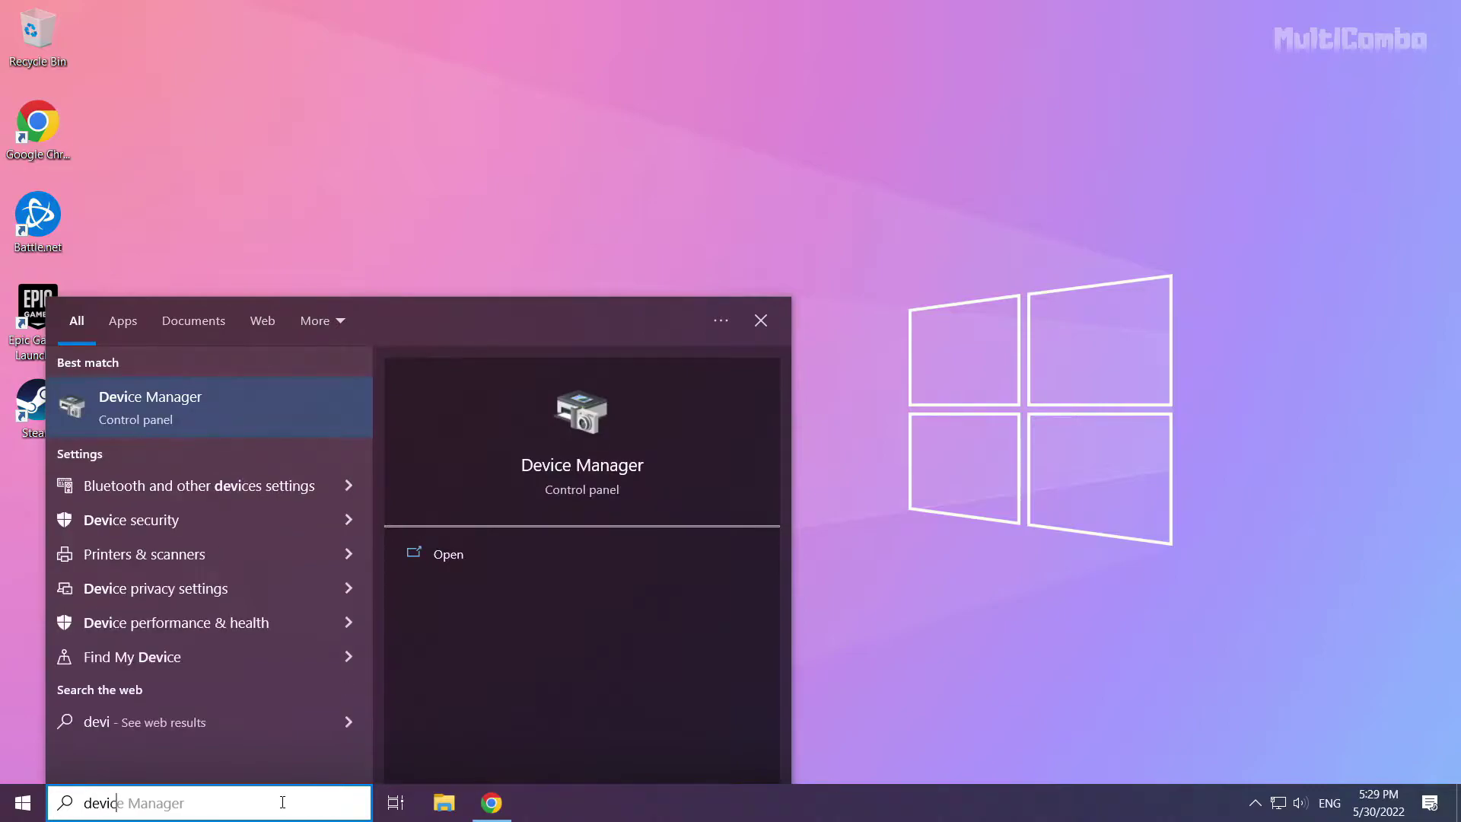
type("e manager")
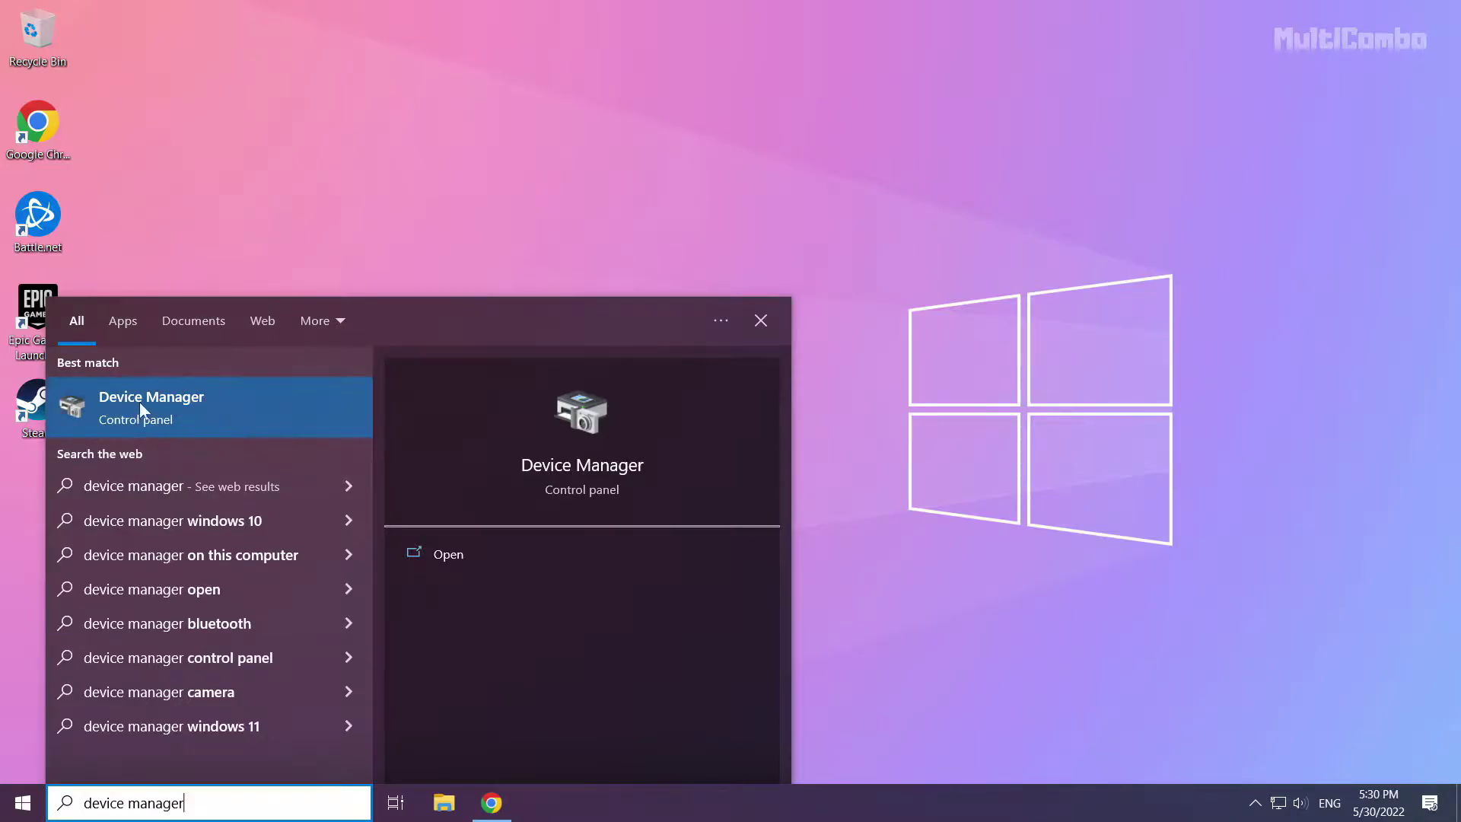
- Open Device Manager, expand Display adapters and bring up the NVIDIA GeForce GTX 1050 Ti's actions
left_click(167, 414)
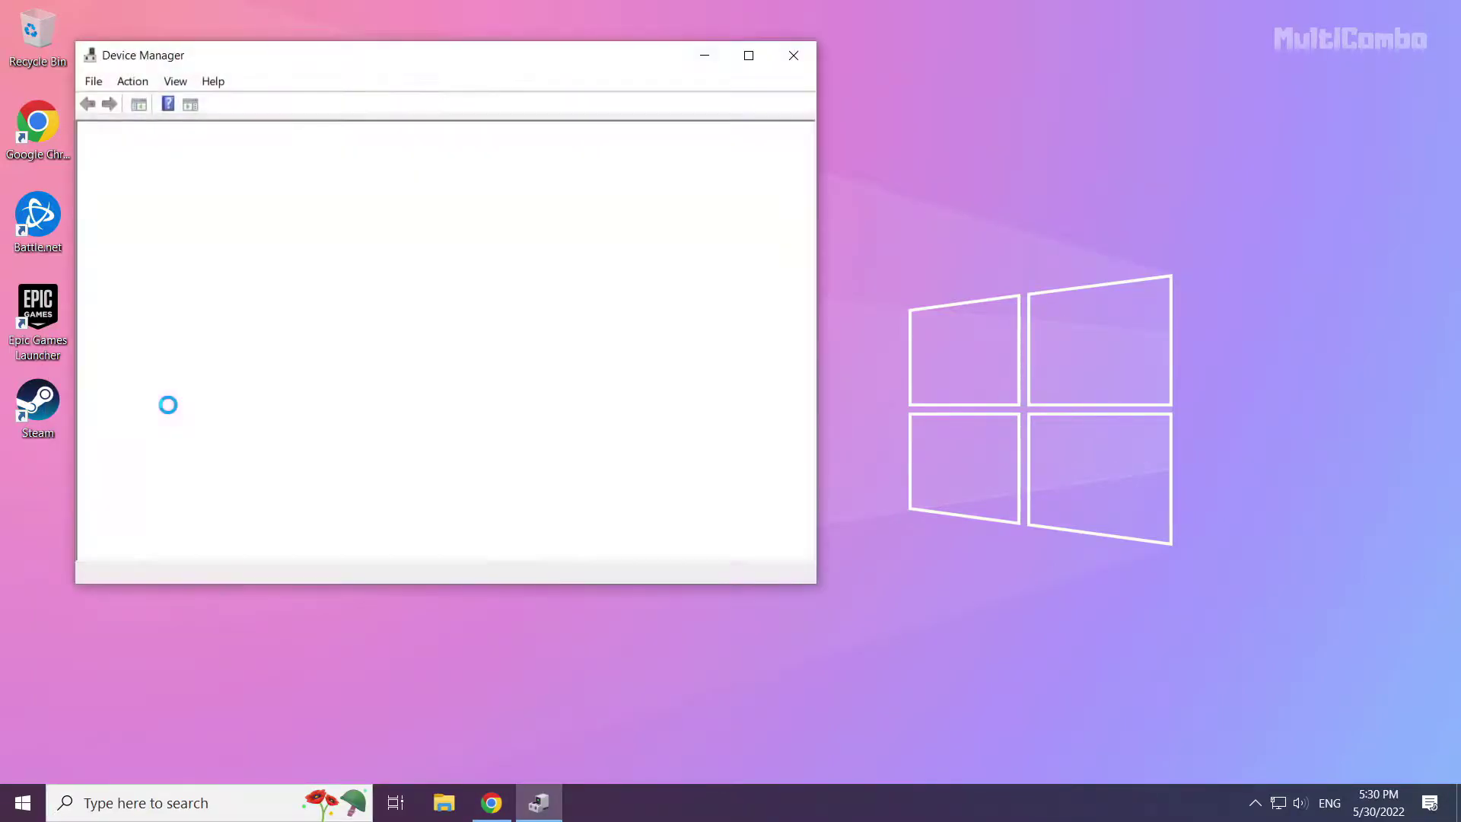
left_click_drag(337, 63, 616, 141)
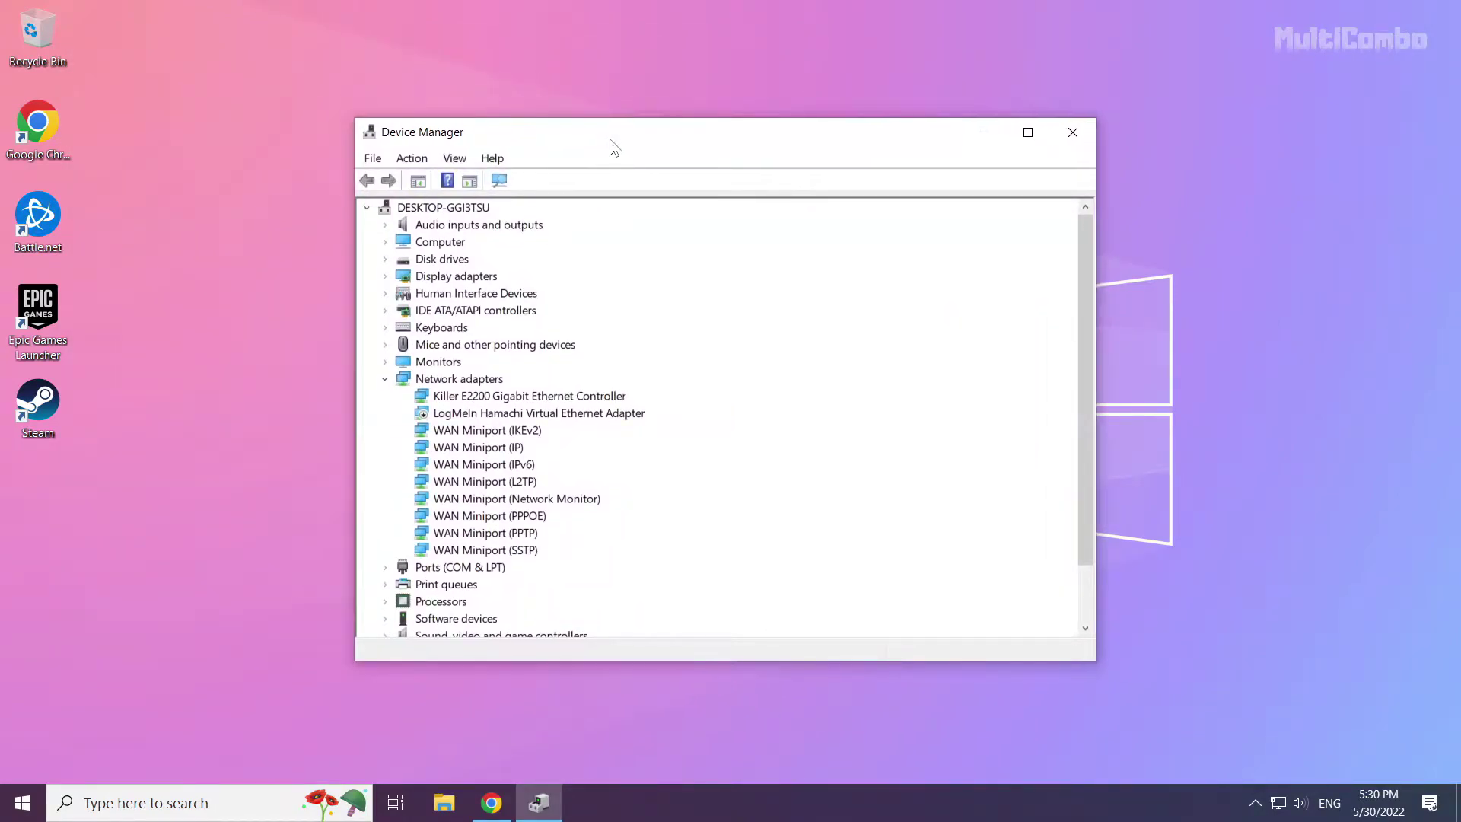
left_click(411, 278)
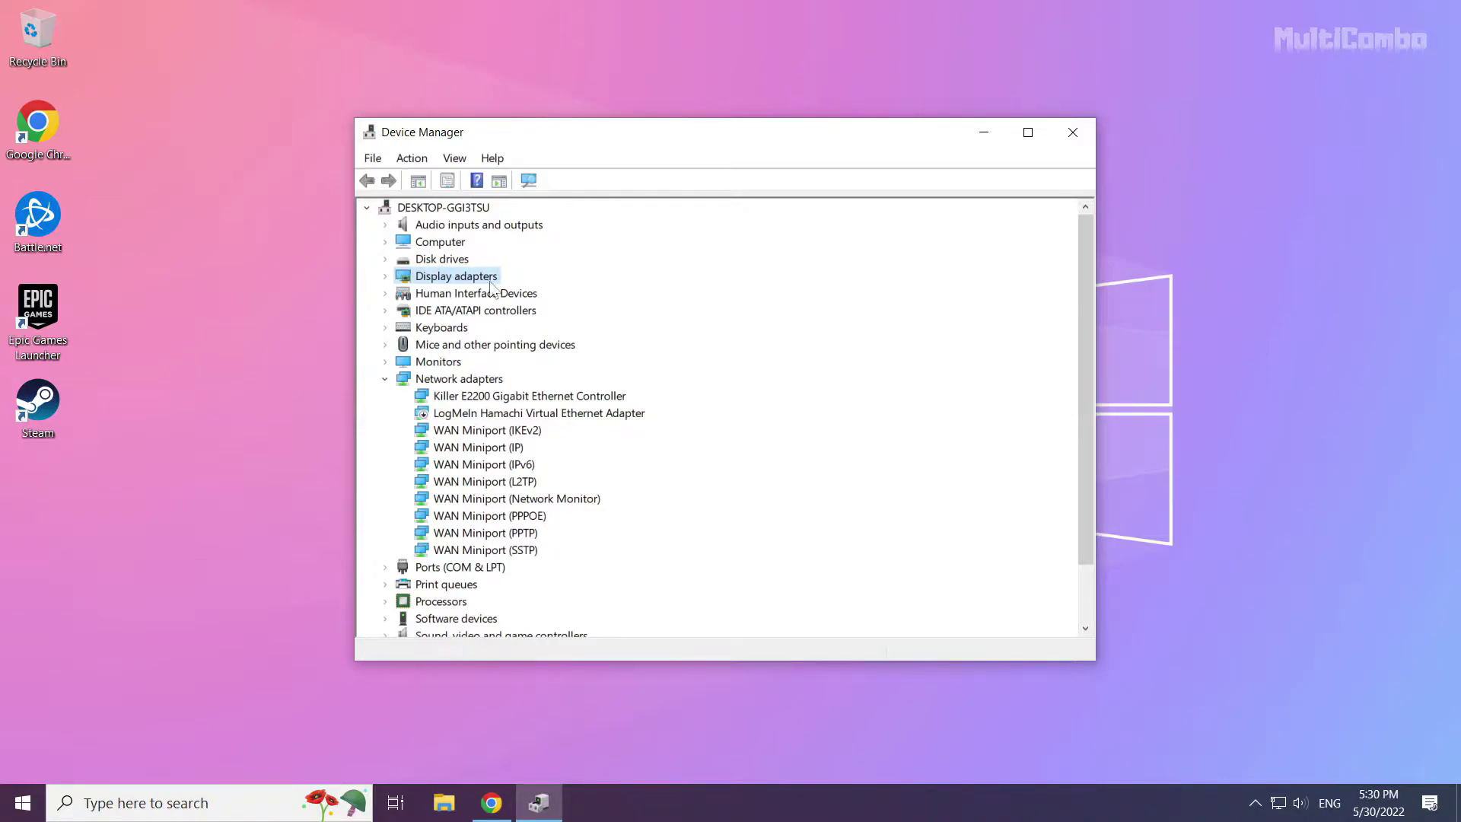
left_click(385, 277)
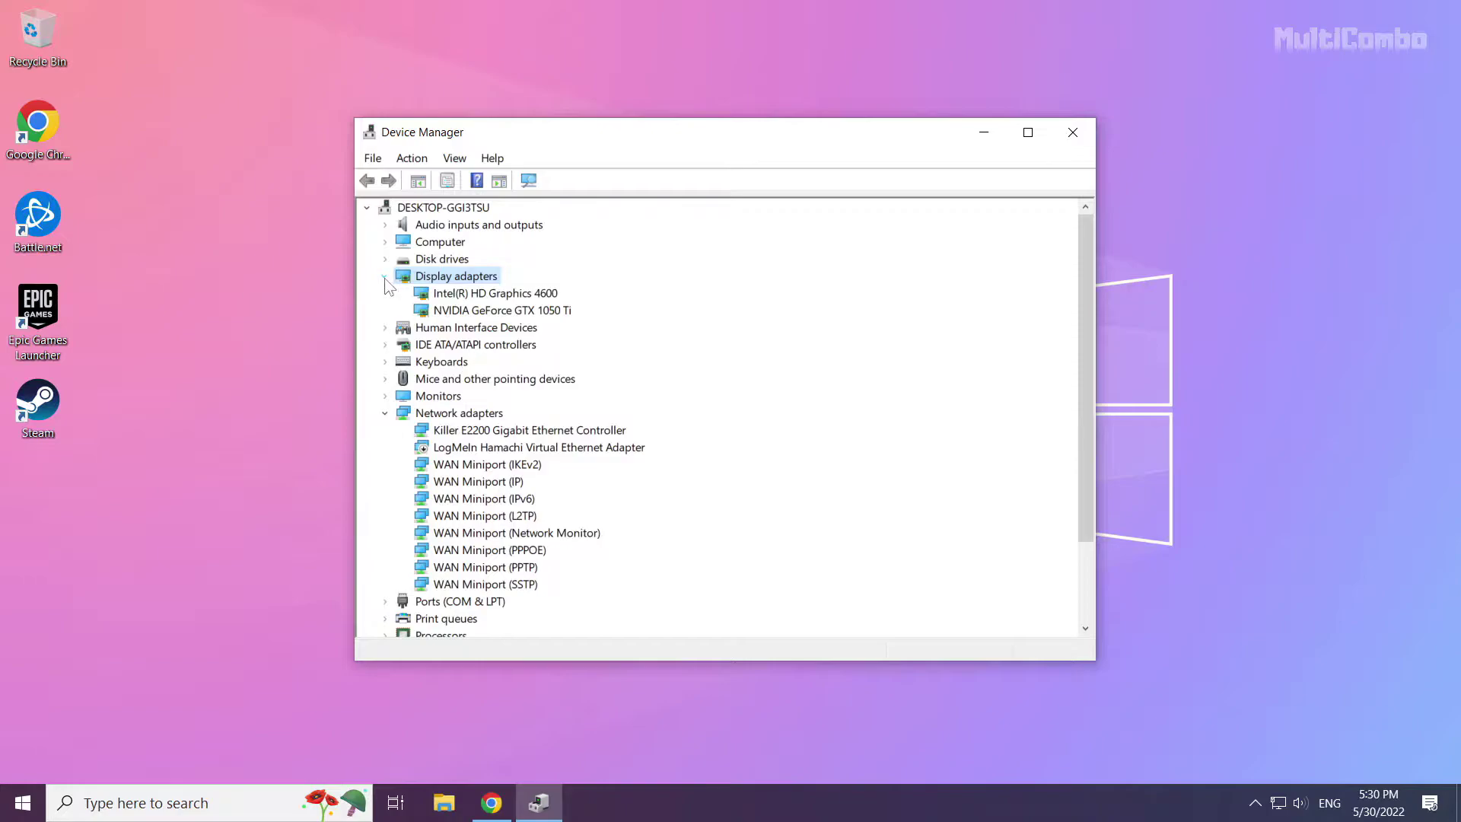
left_click(471, 312)
left_click(479, 311)
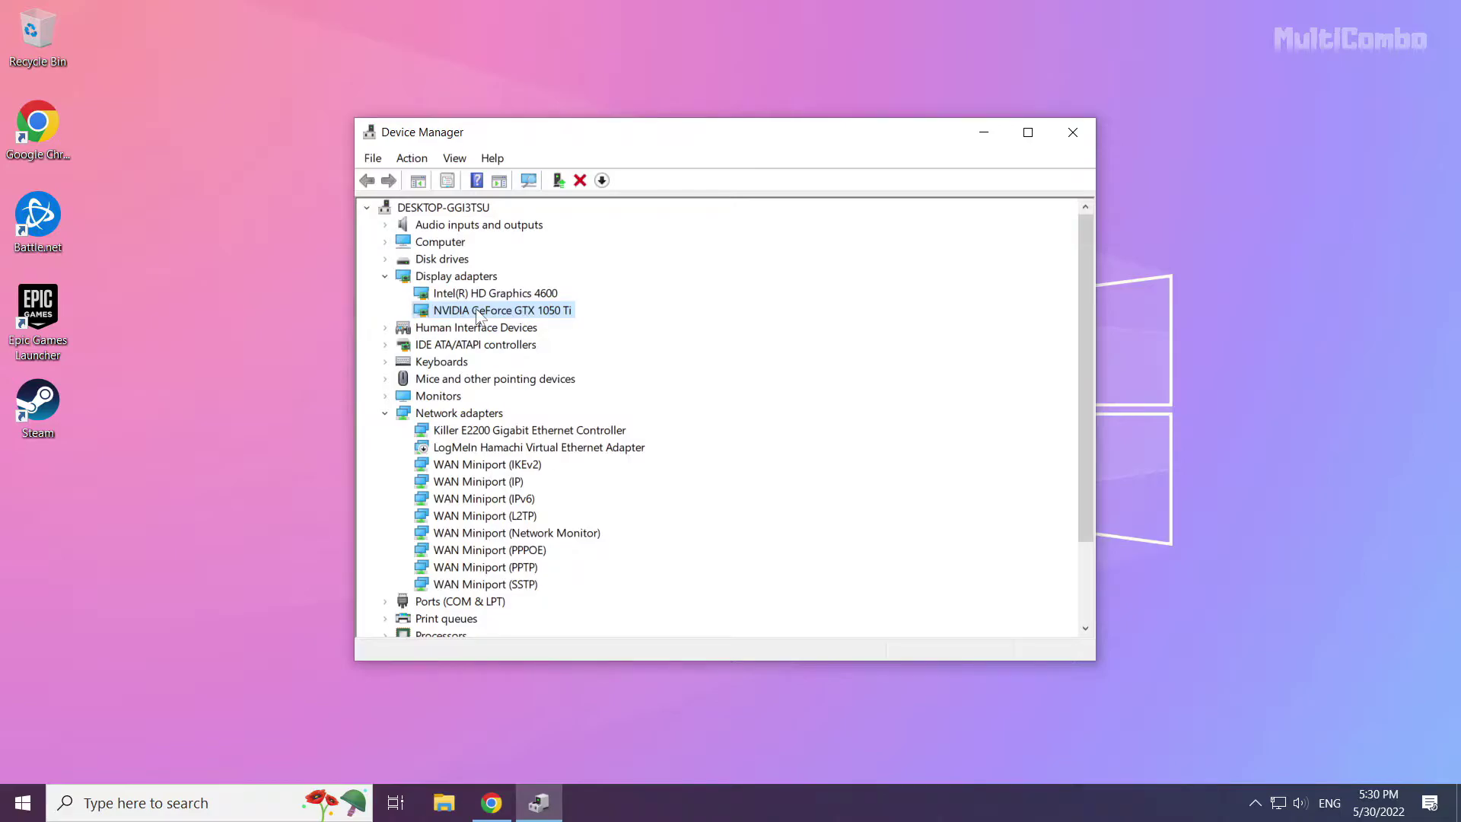
right_click(477, 315)
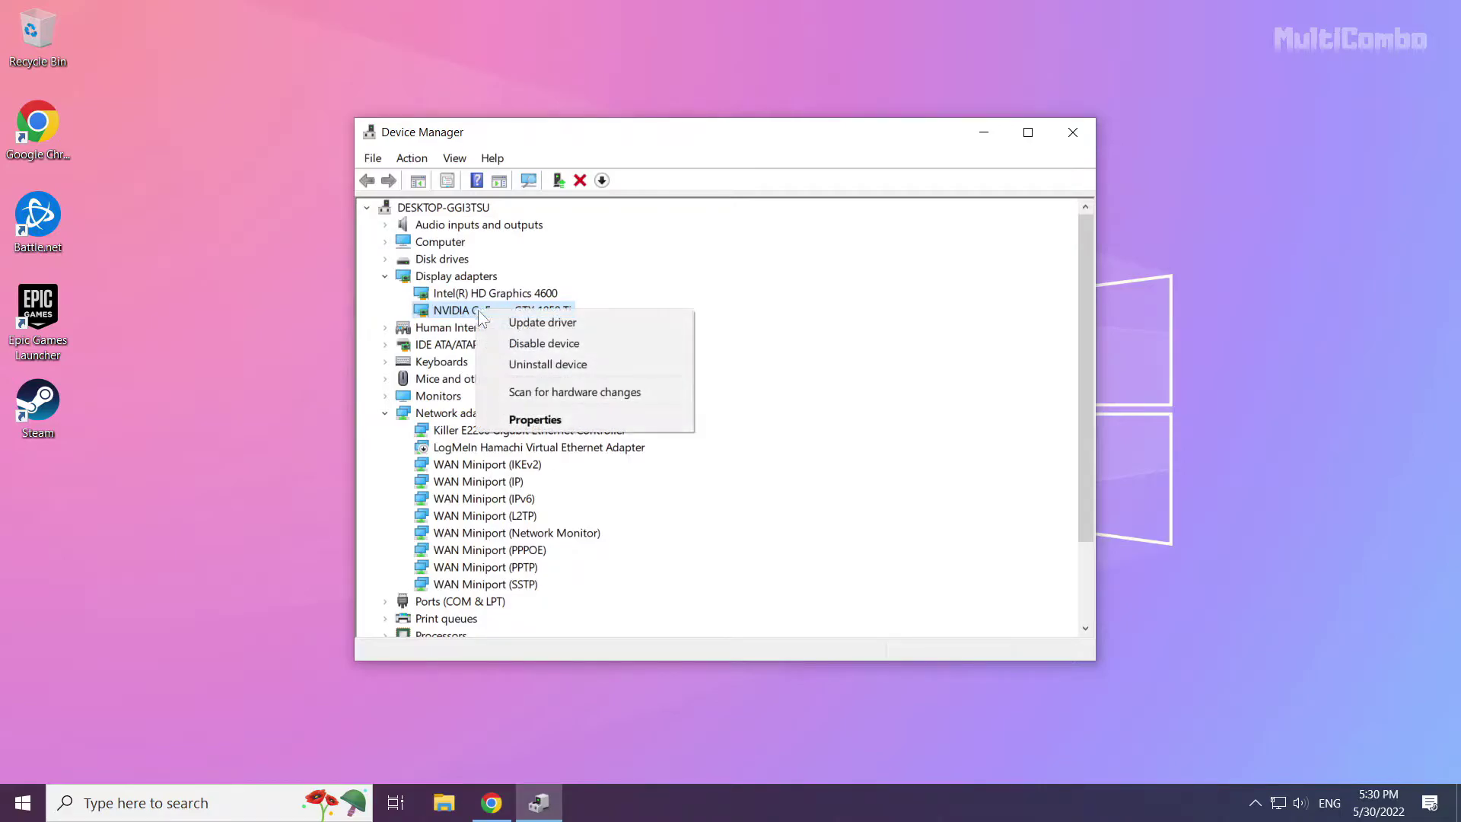
- Auto-search a newer NVIDIA GTX 1050 Ti driver and dismiss the already-best-installed result
left_click(567, 327)
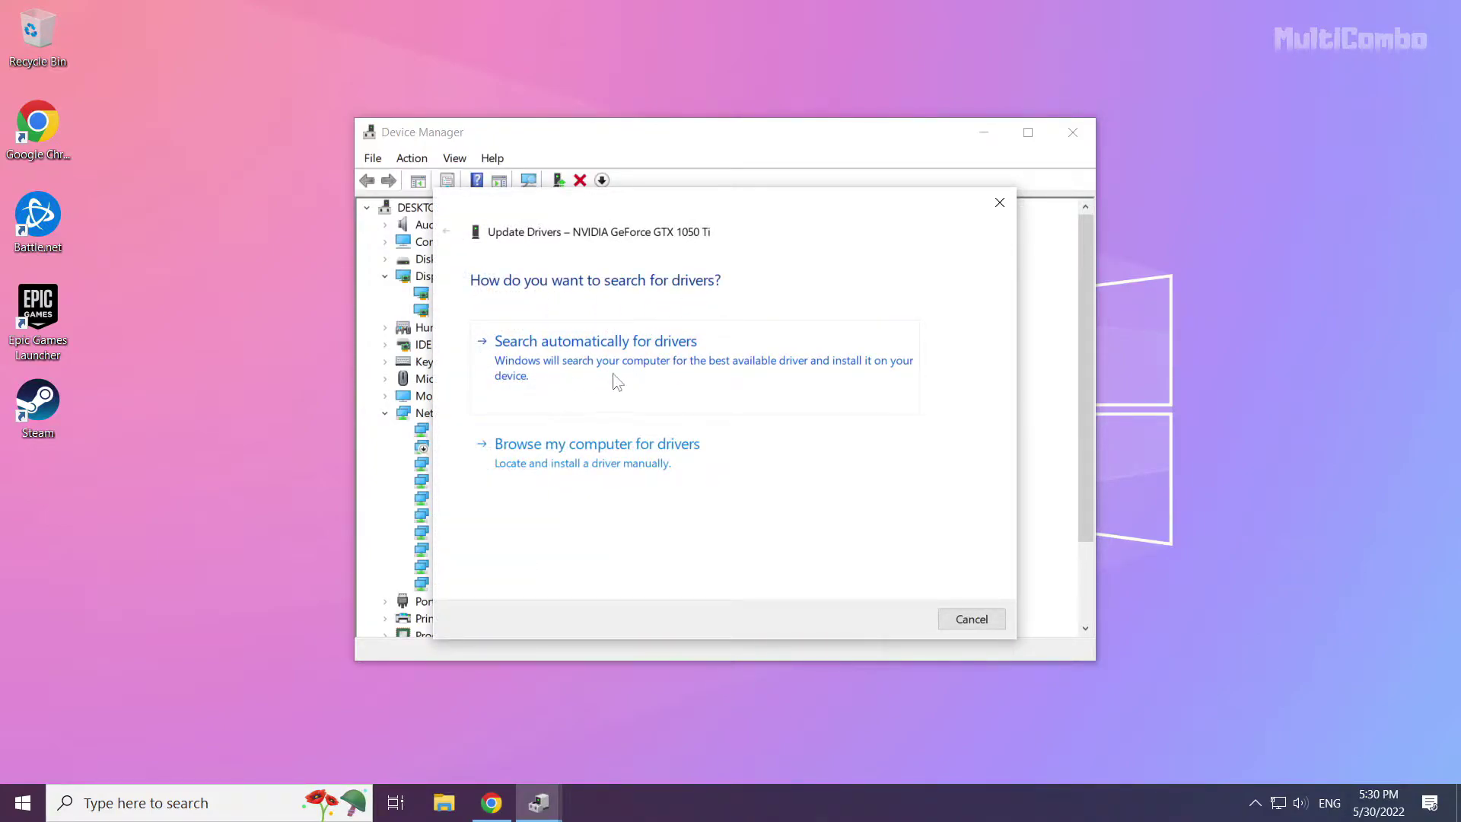
left_click(657, 389)
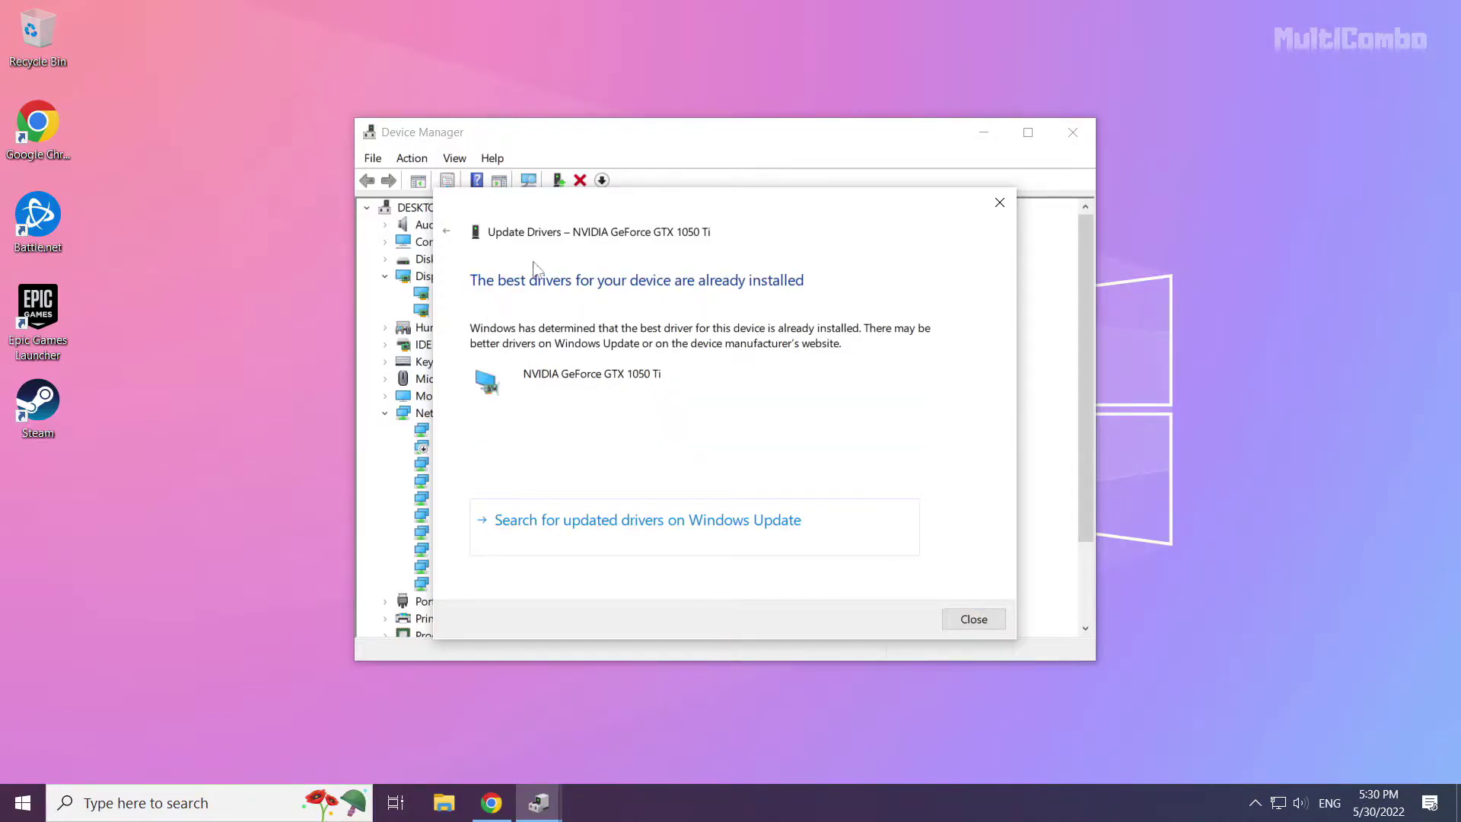
left_click(974, 620)
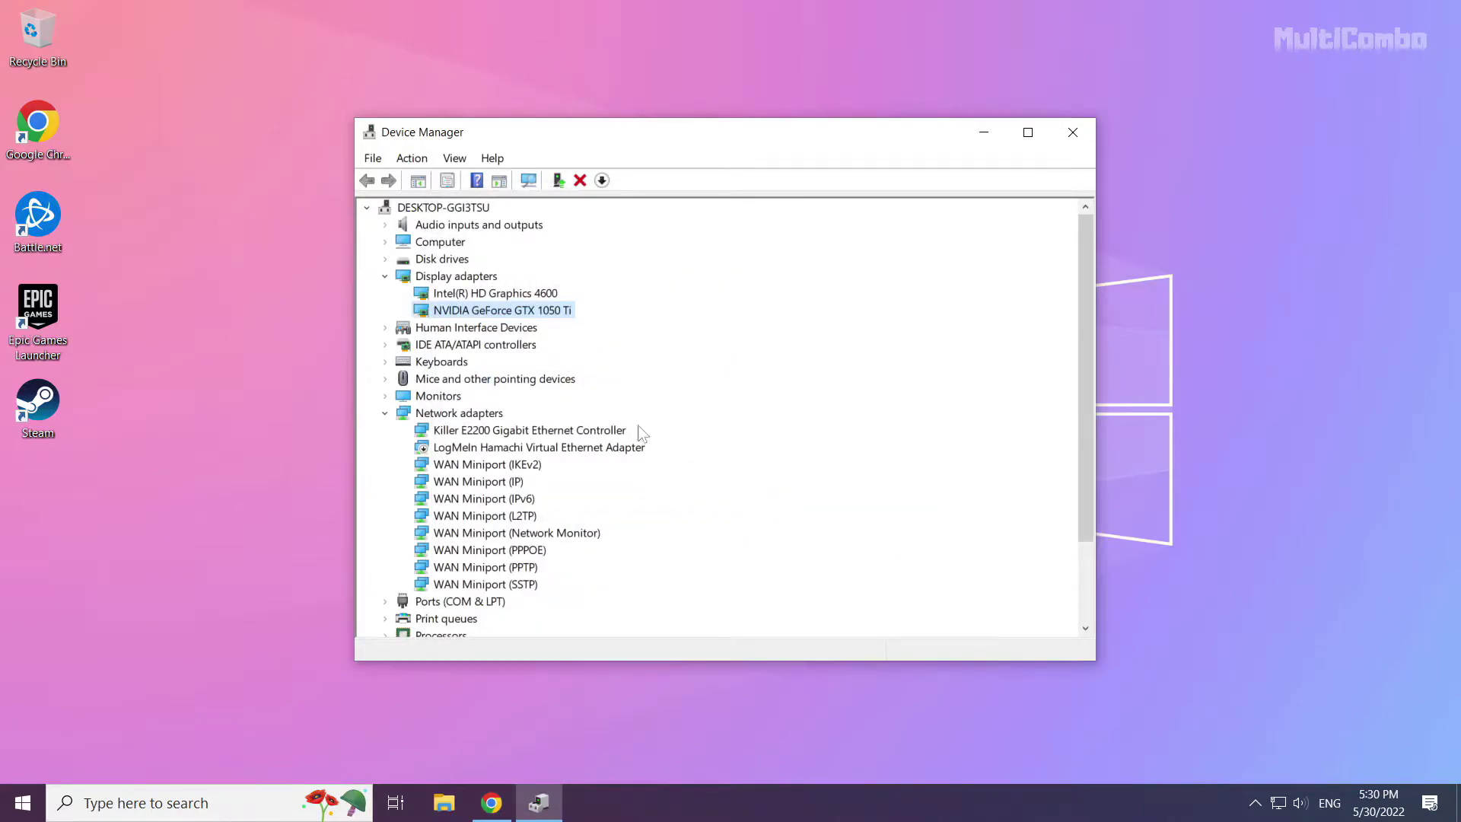
- Auto-search a newer Intel HD Graphics 4600 driver and dismiss the already-best-installed result
left_click(459, 295)
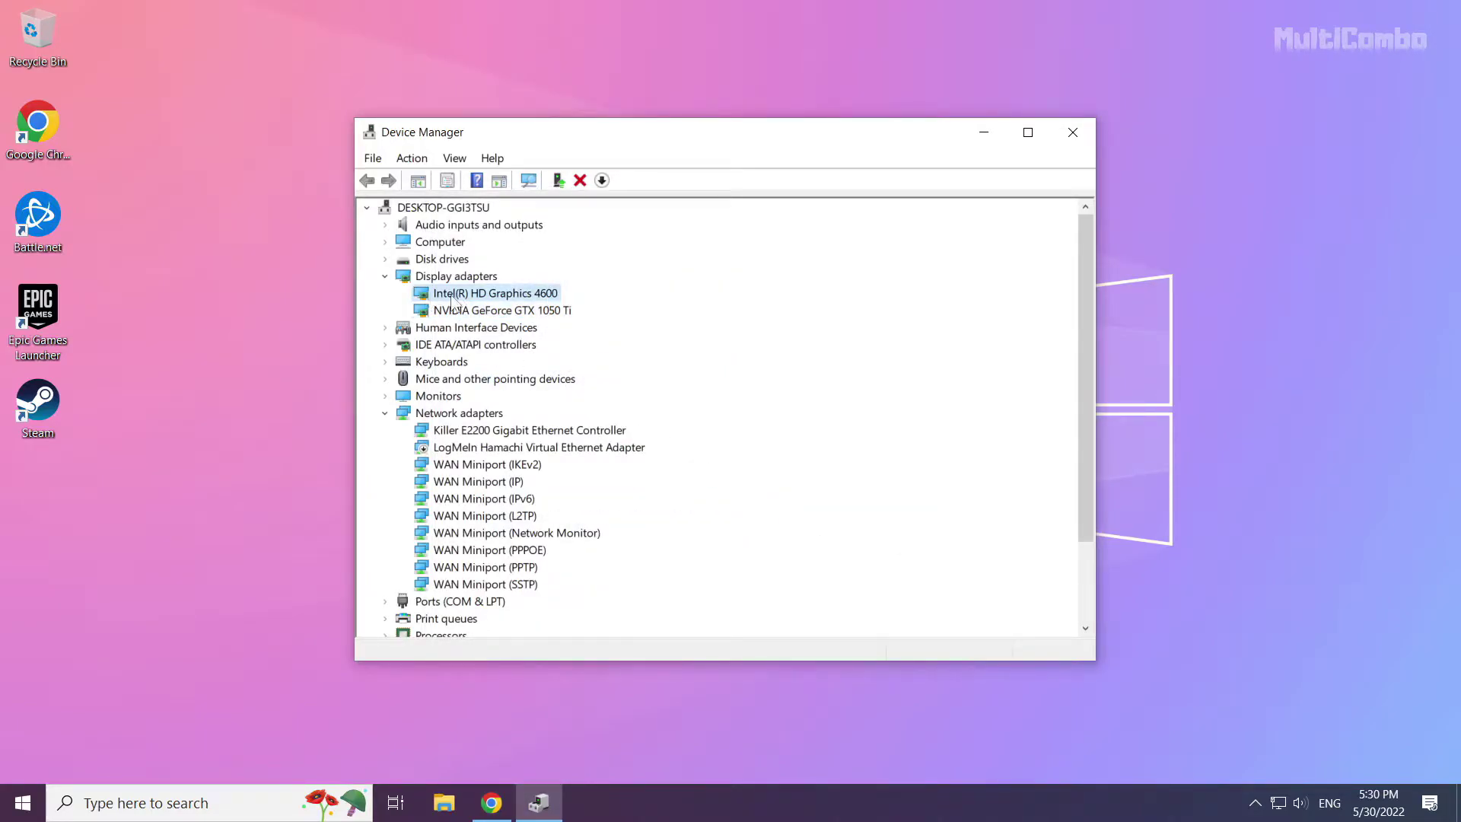
right_click(493, 300)
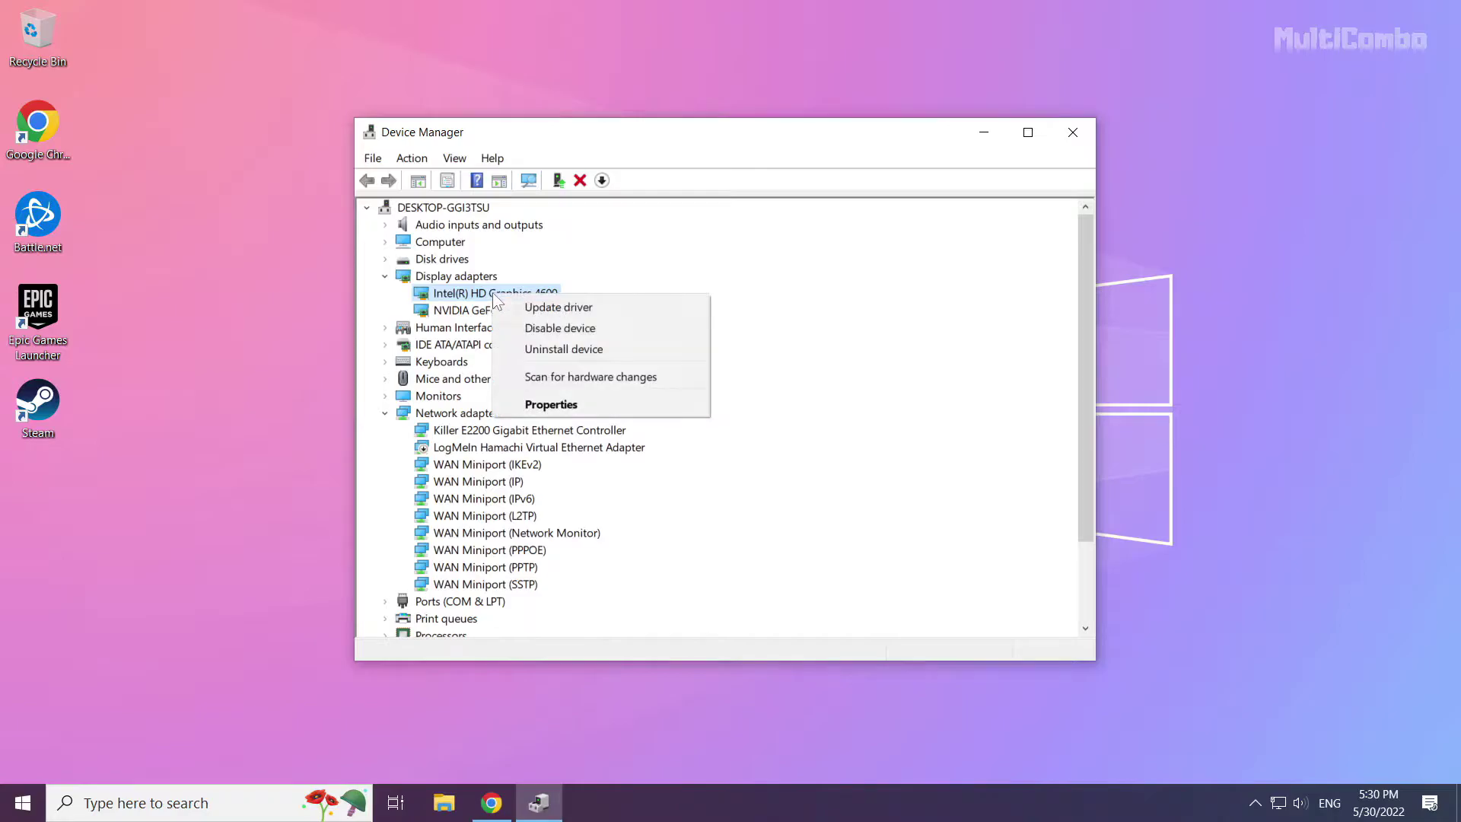
left_click(616, 318)
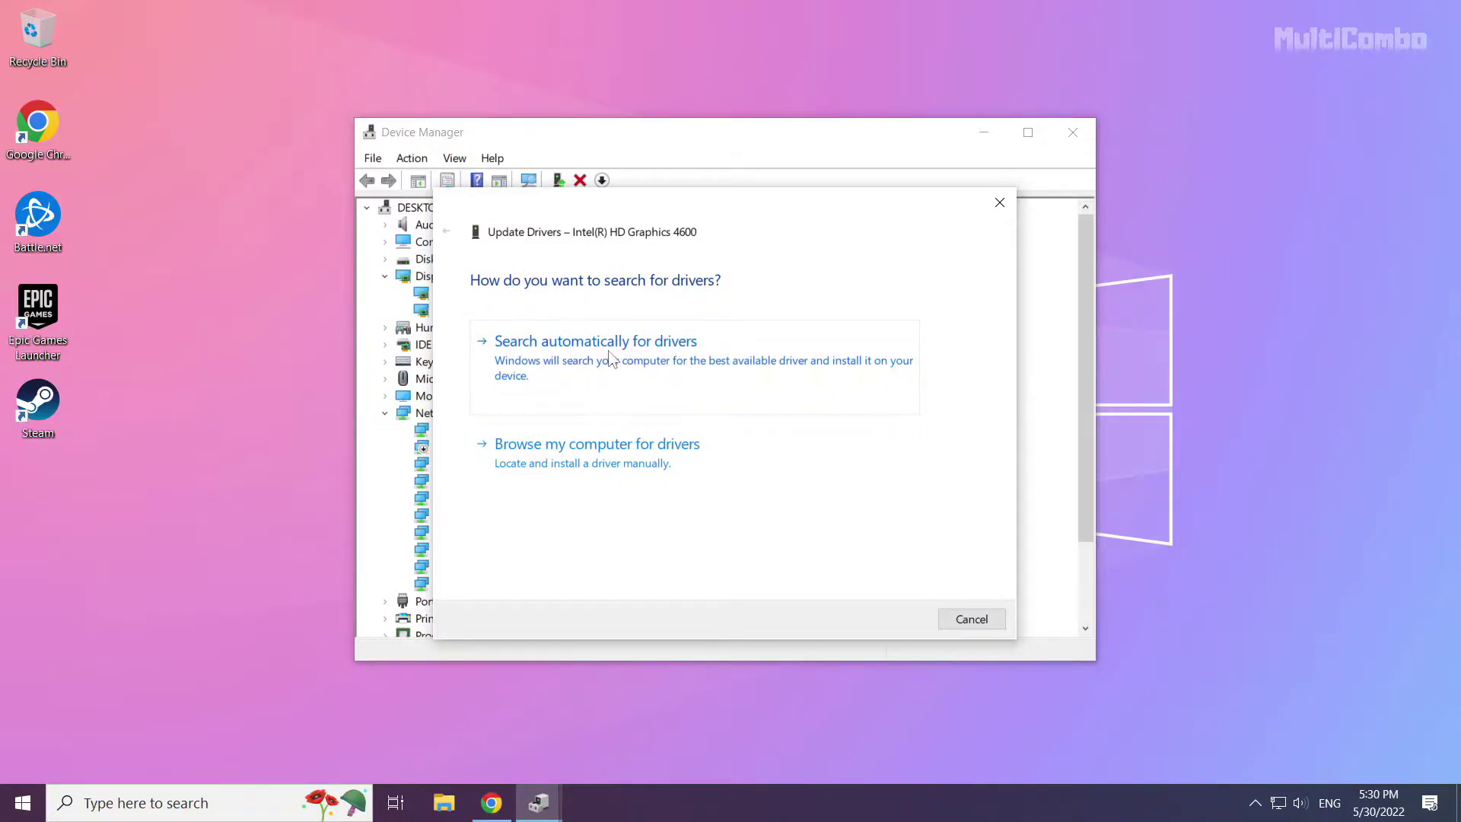
left_click(605, 390)
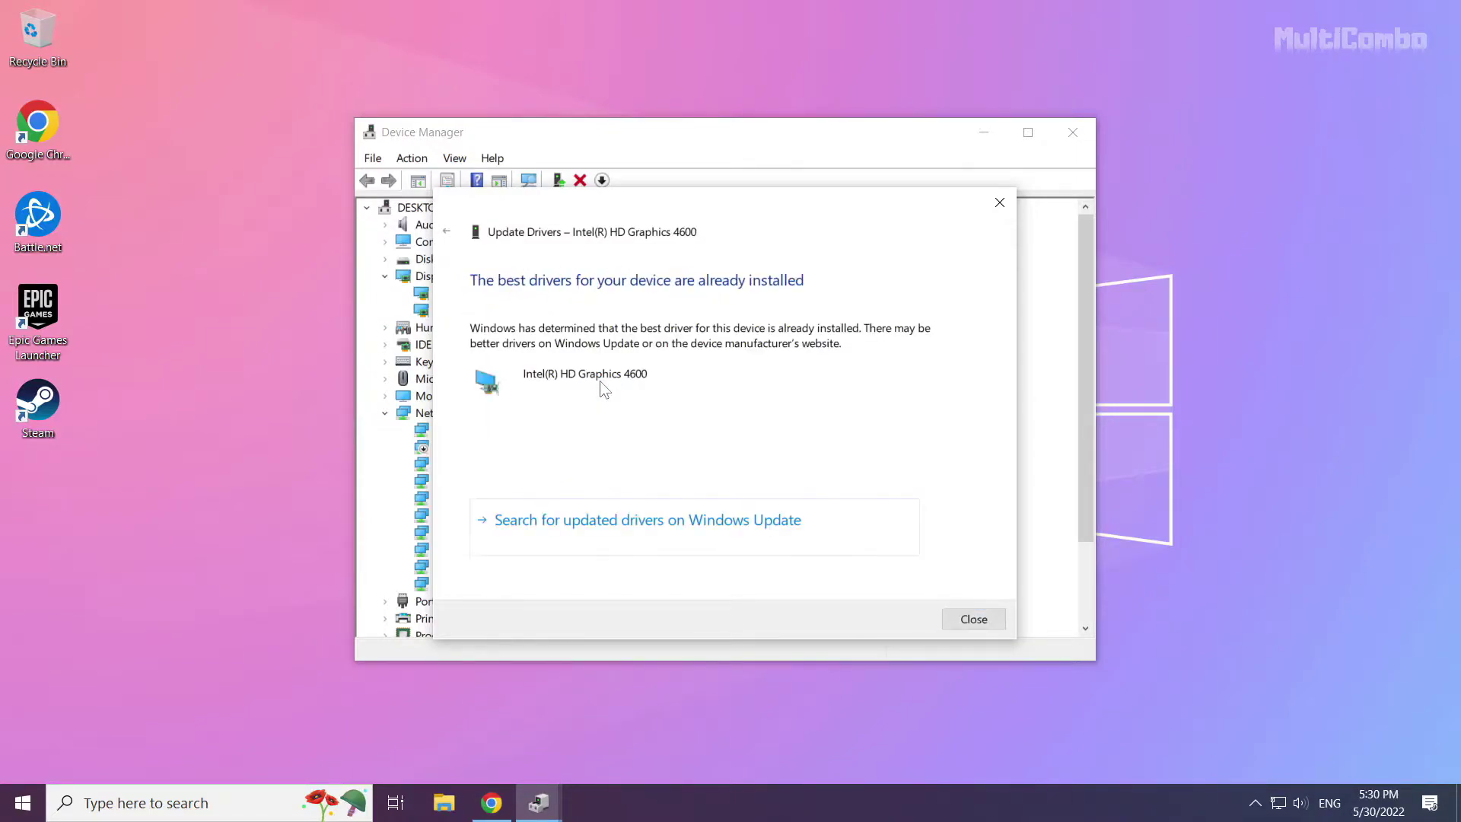
left_click(979, 622)
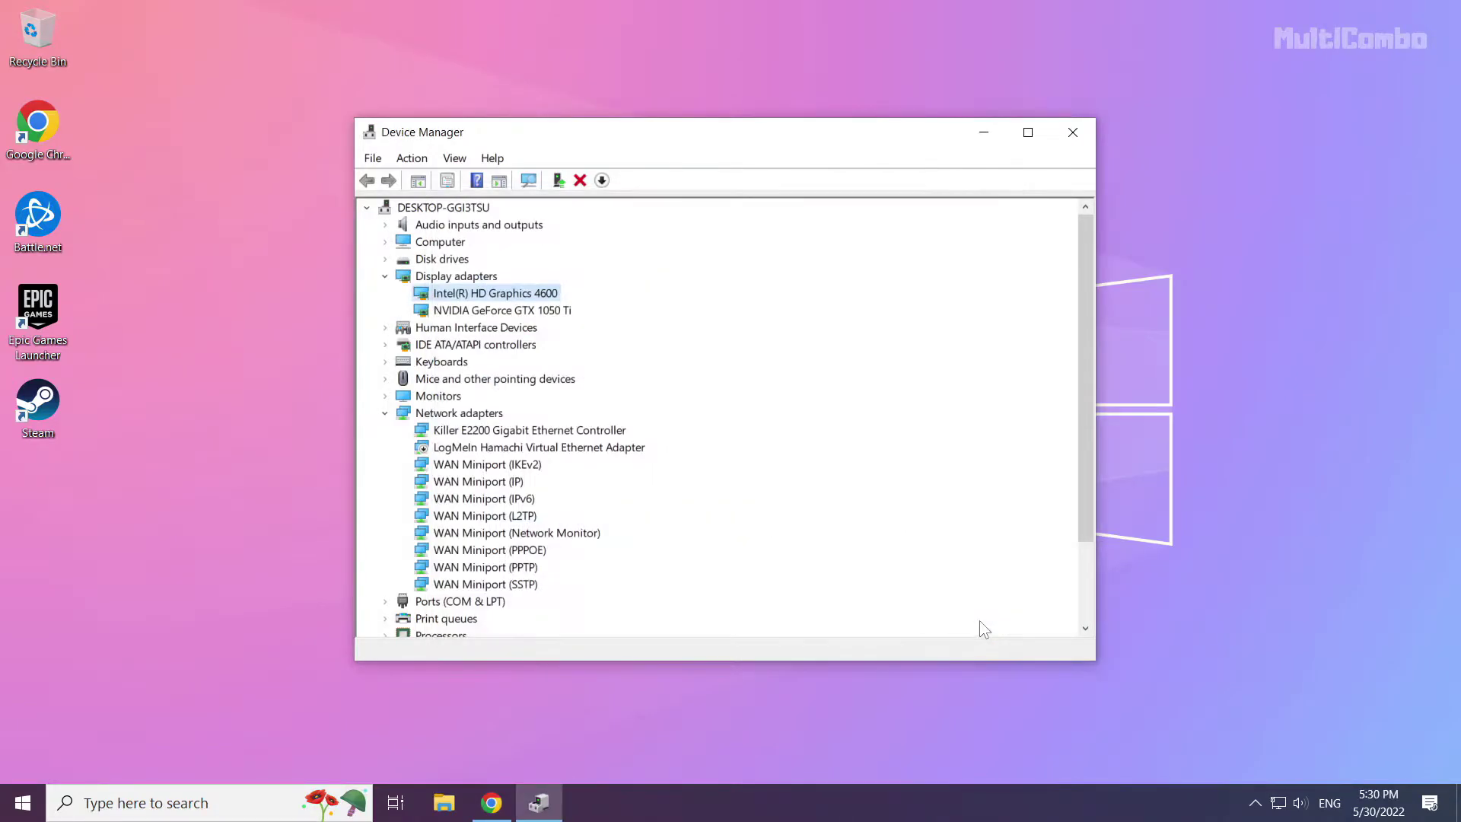
- Close Device Manager and search Windows for 'update'
left_click(1074, 137)
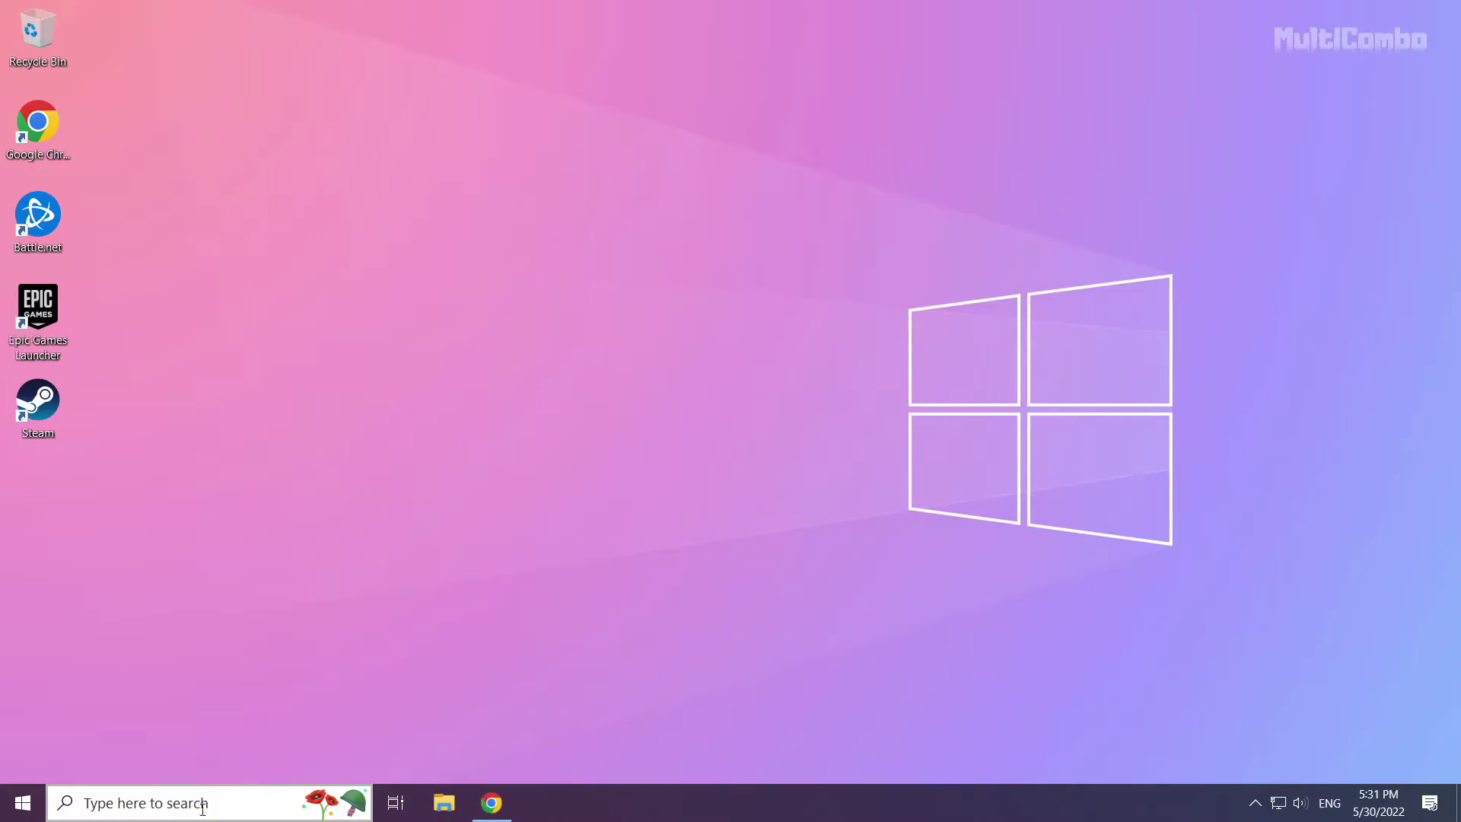
left_click(180, 805)
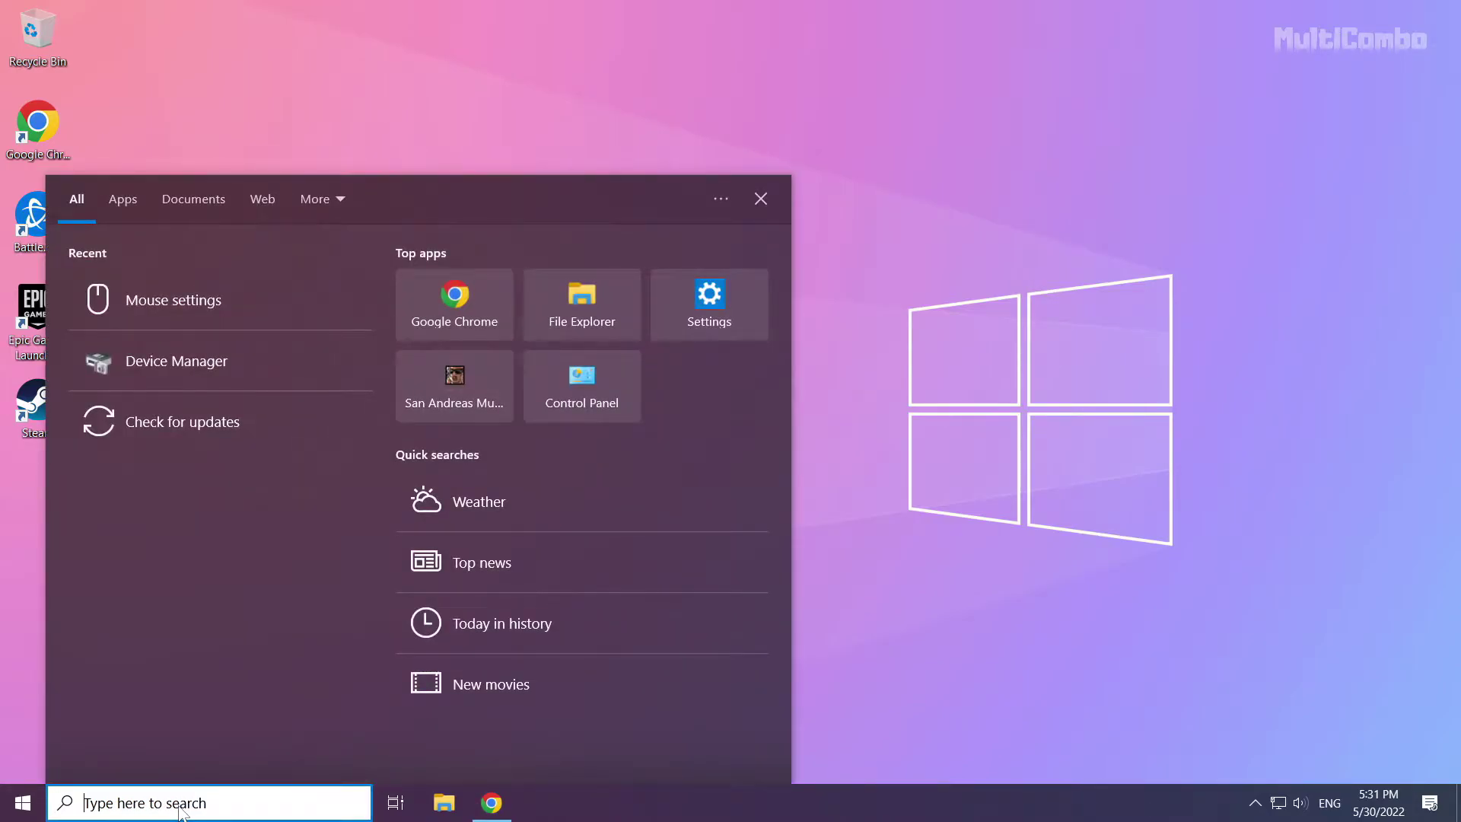
type("update")
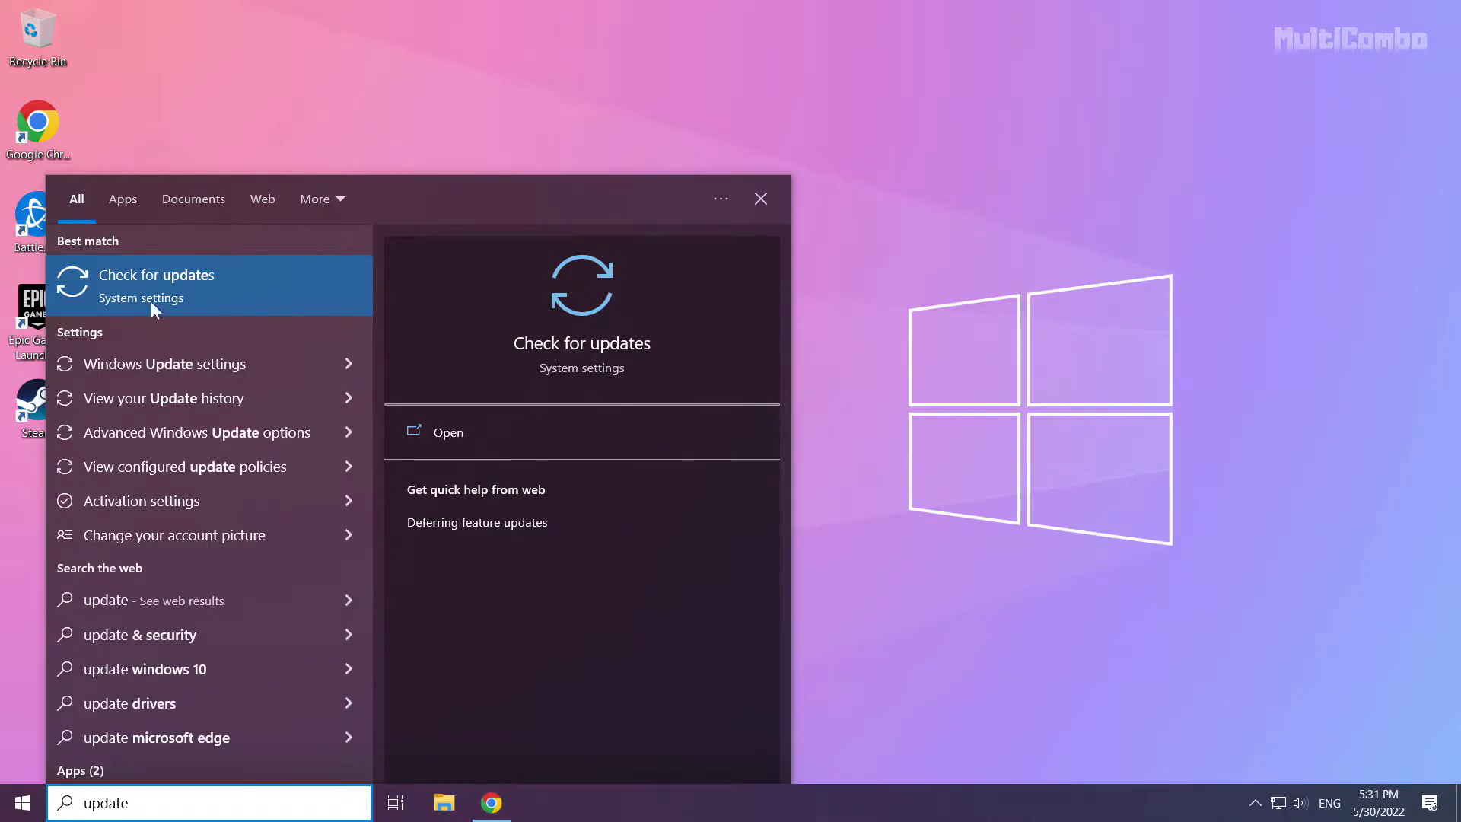
- Run Windows Update's Check for updates, see it's up to date, and close Settings
left_click(200, 286)
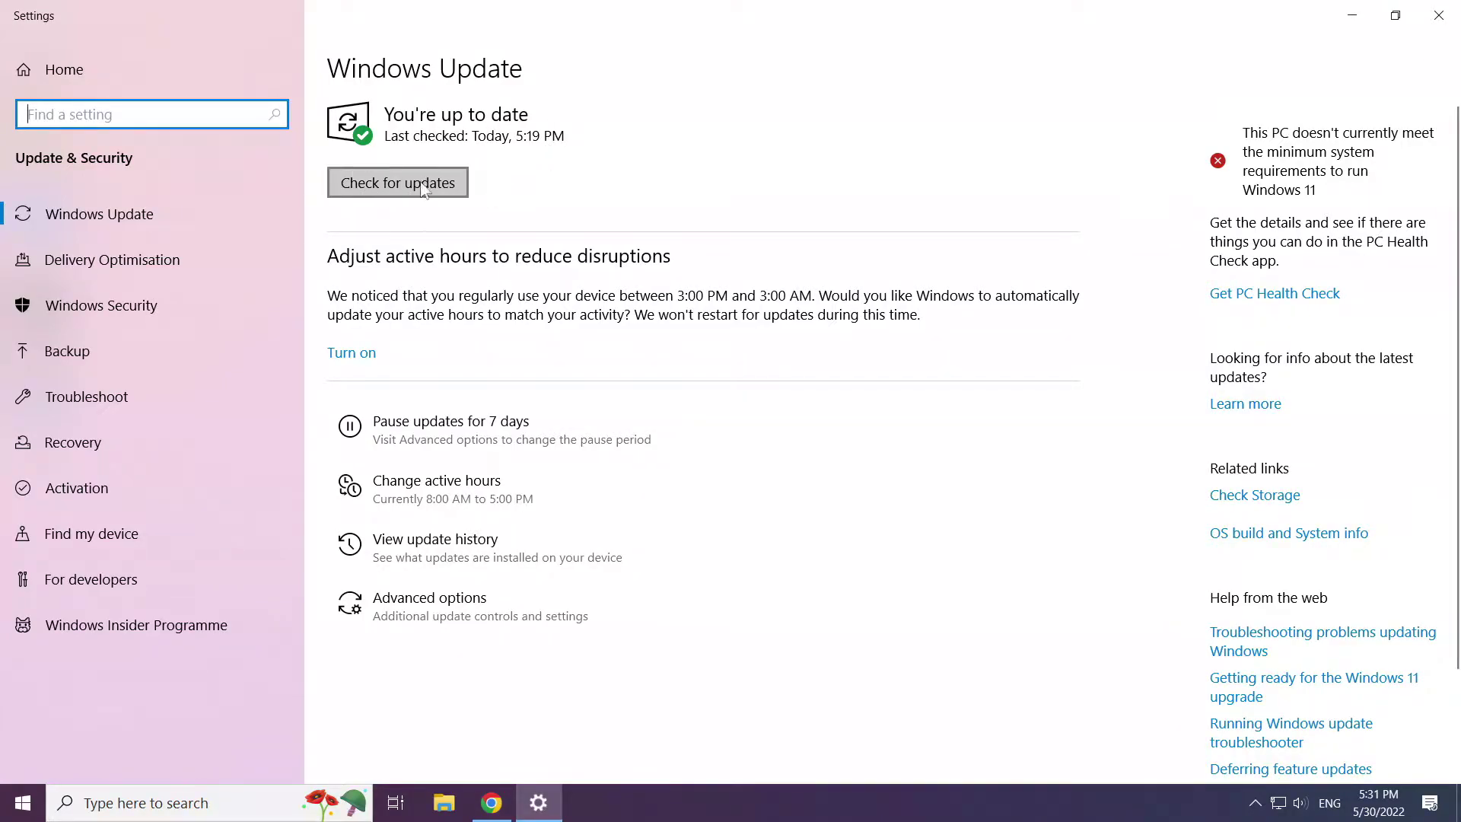
left_click(401, 184)
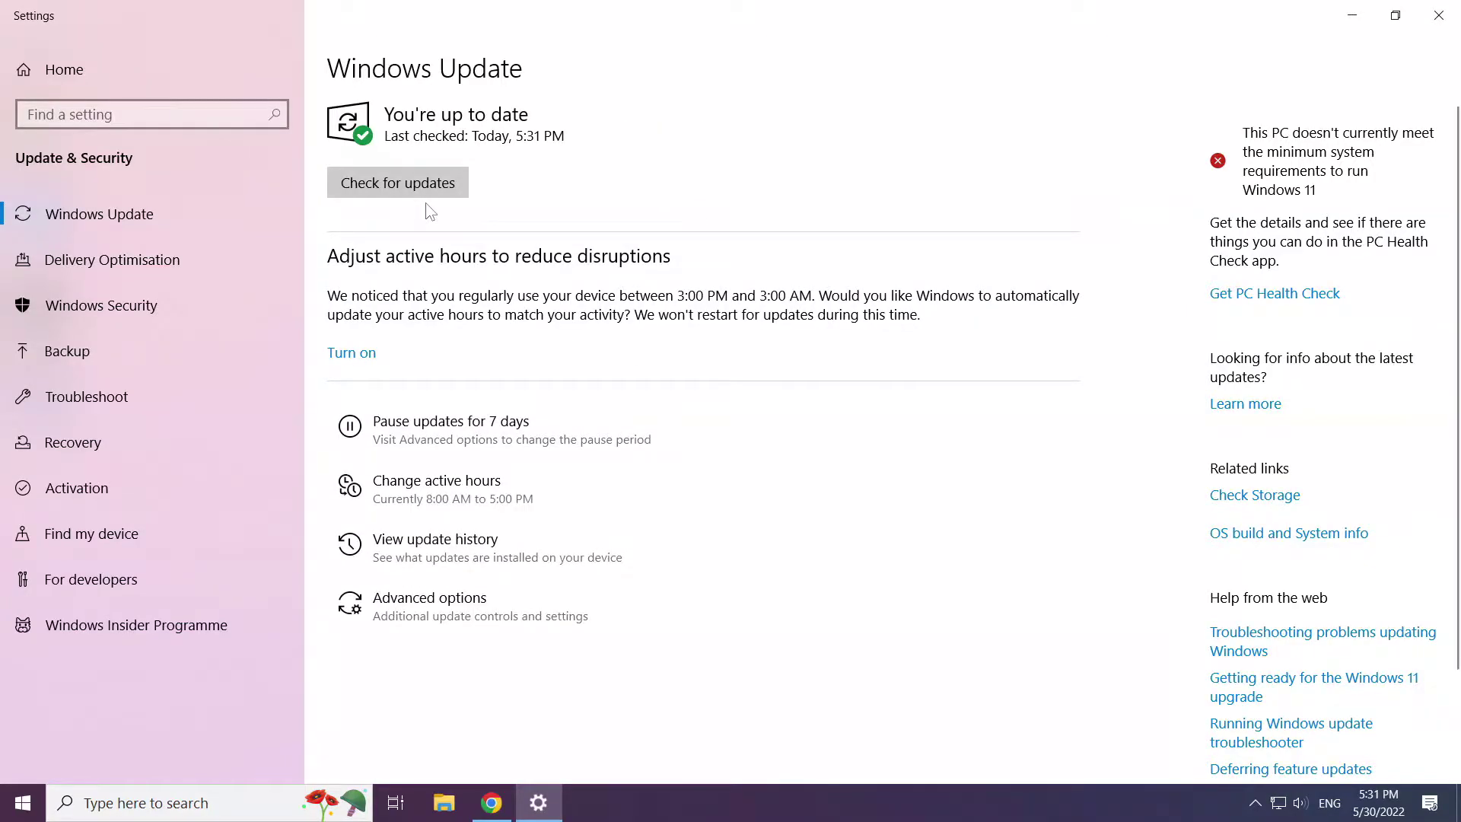
left_click(1441, 17)
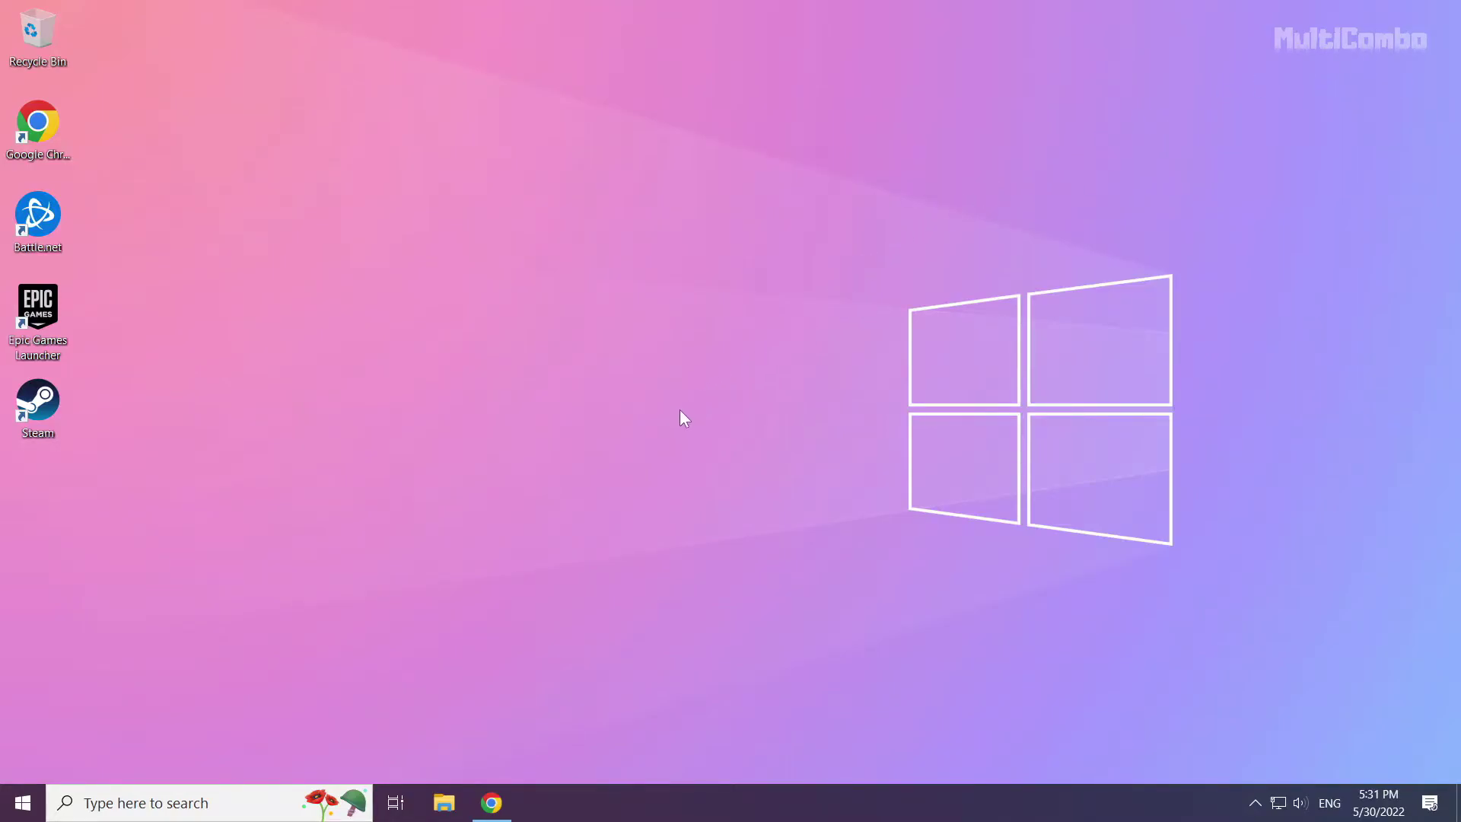
- Restore Chrome and download the DirectX End-User Runtime Web Installer, dxwebsetup (1).exe
left_click(499, 811)
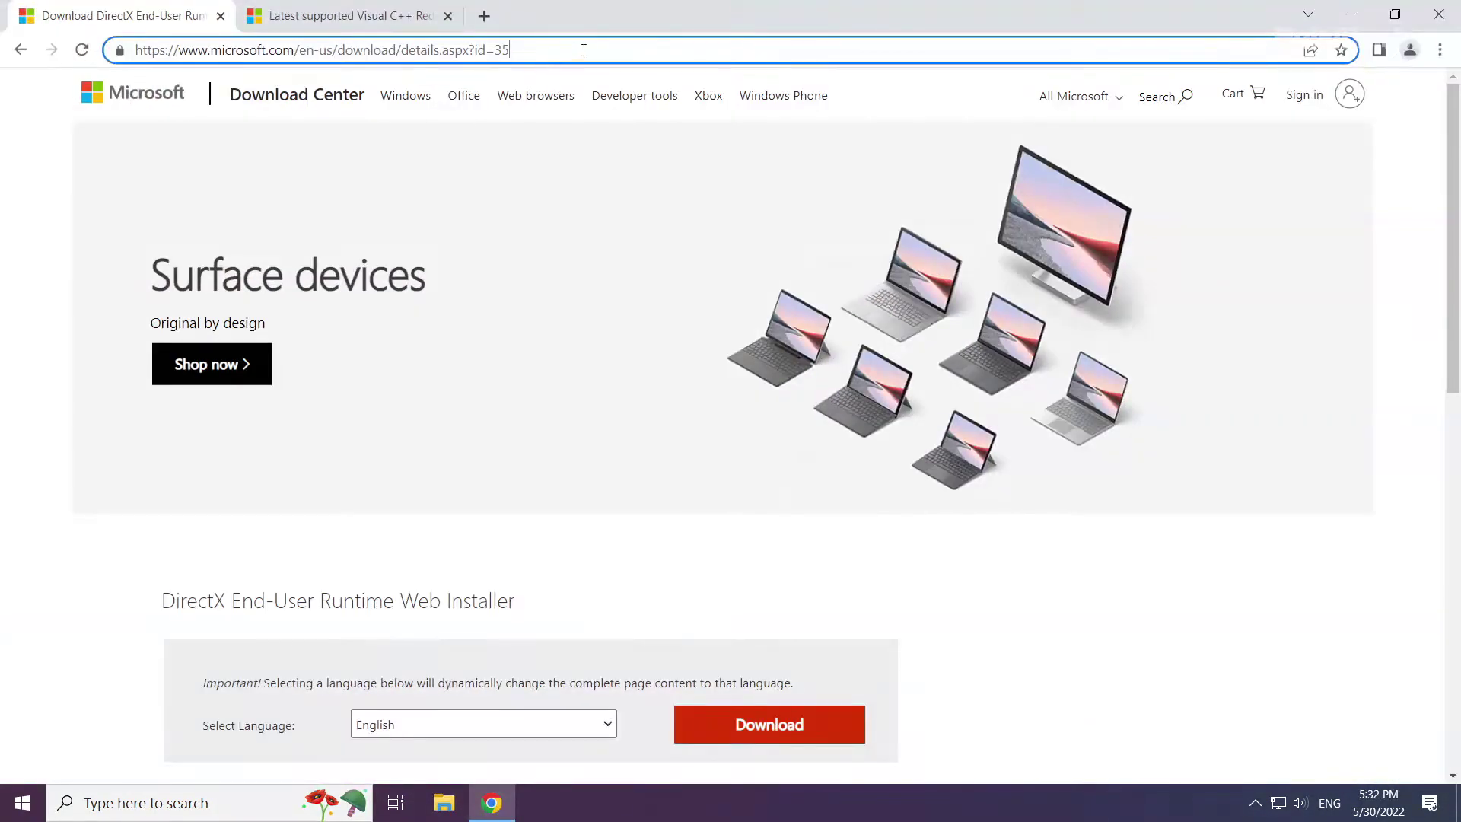
left_click_drag(584, 49, 614, 46)
left_click(602, 555)
scroll(586, 554, "down", 1)
scroll(586, 554, "down", 2)
left_click_drag(530, 416, 149, 397)
left_click(133, 399)
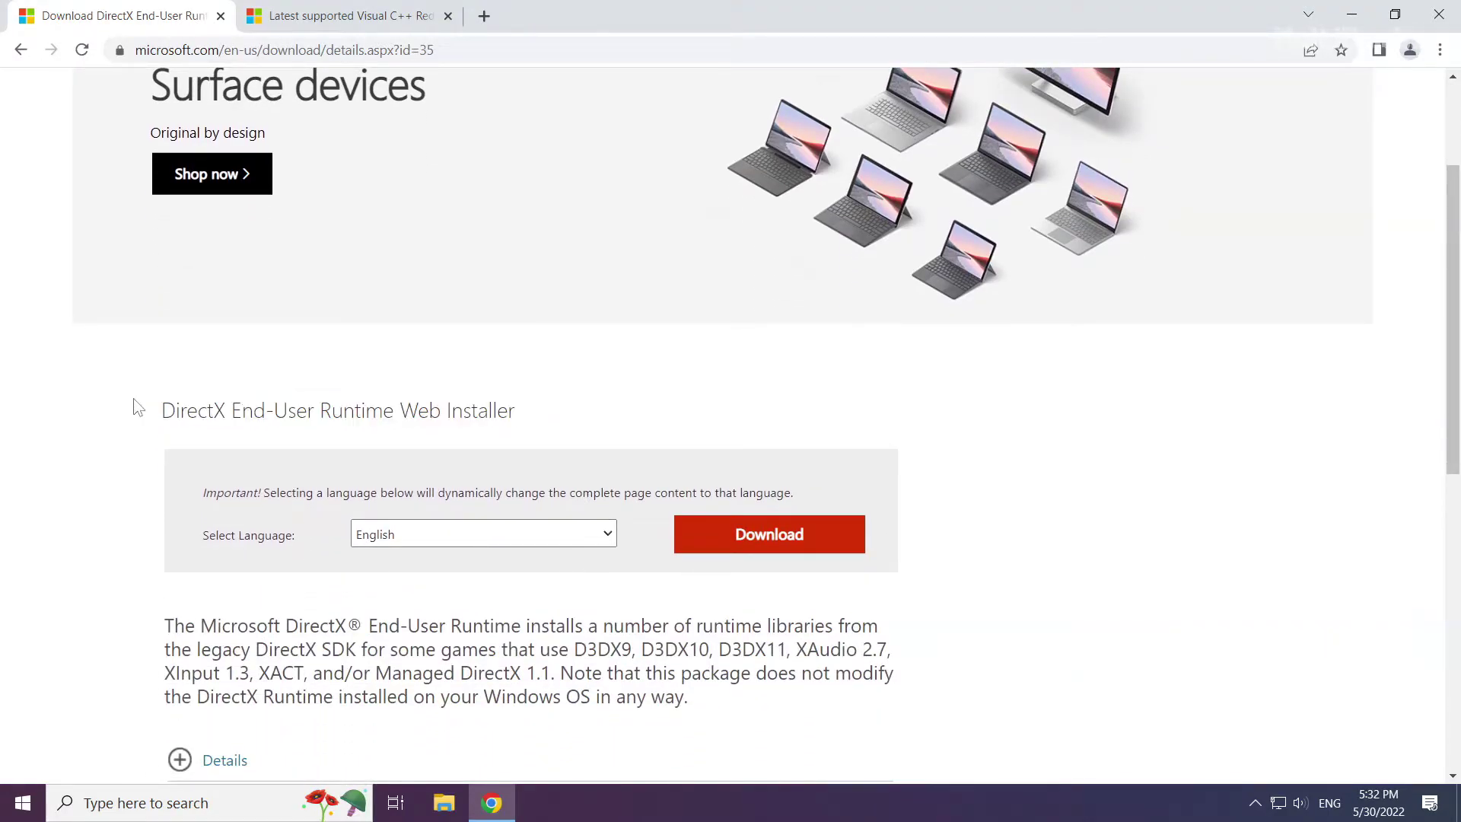
left_click(772, 545)
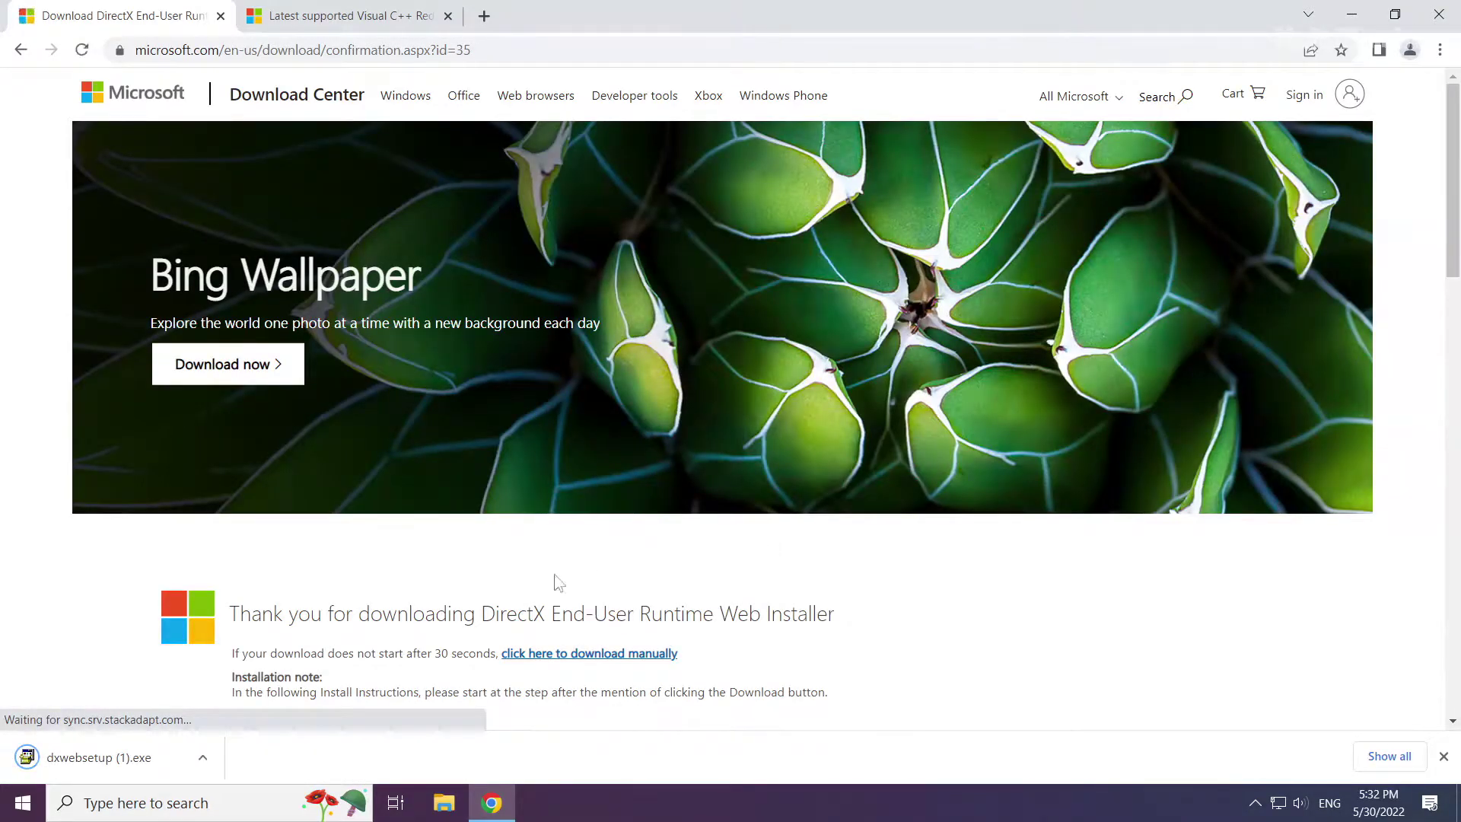
- Run dxwebsetup, accept the license, skip the Bing Bar, and finish DirectX setup
left_click(99, 757)
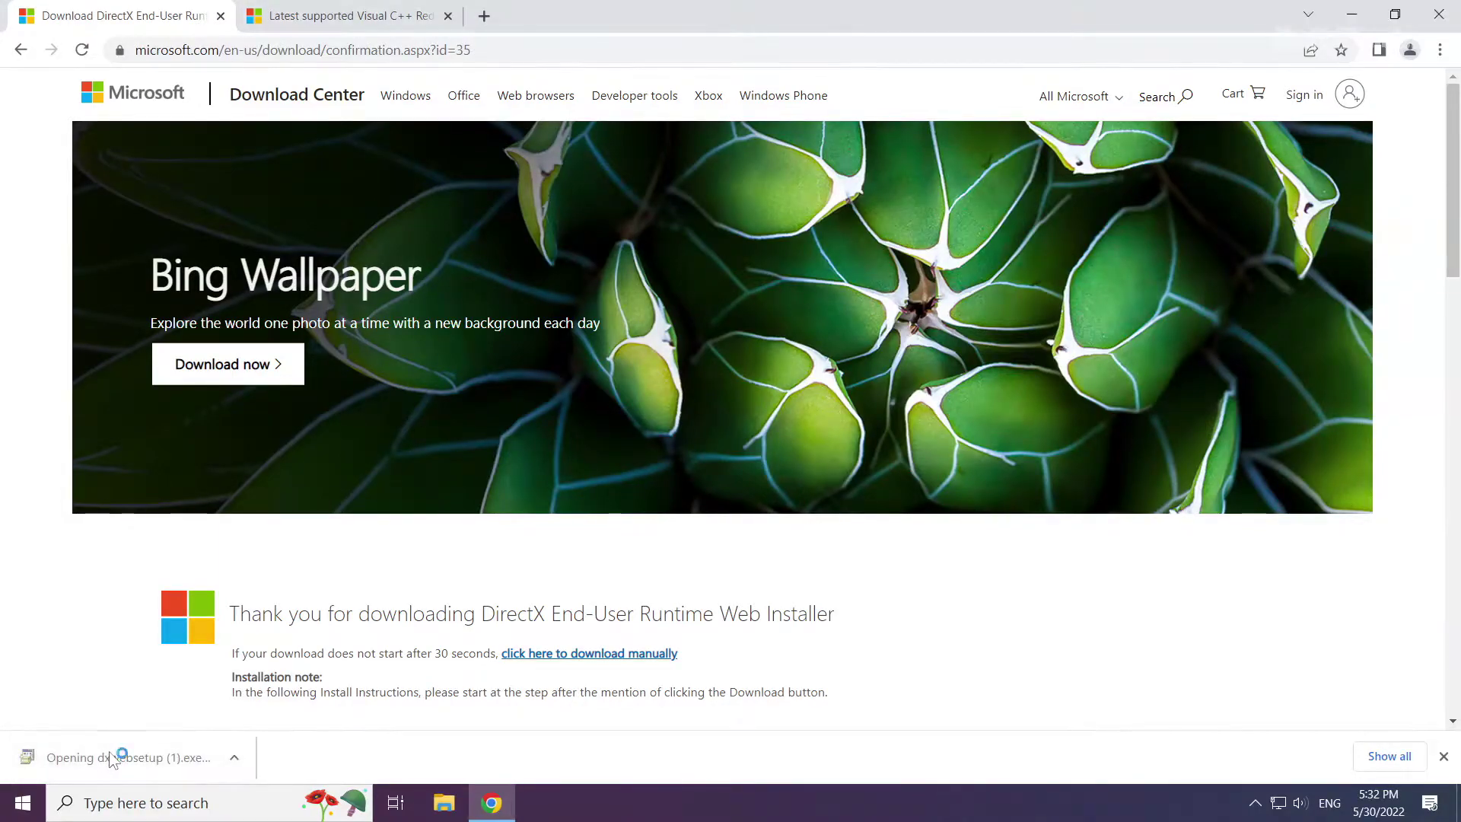
left_click_drag(292, 66, 713, 253)
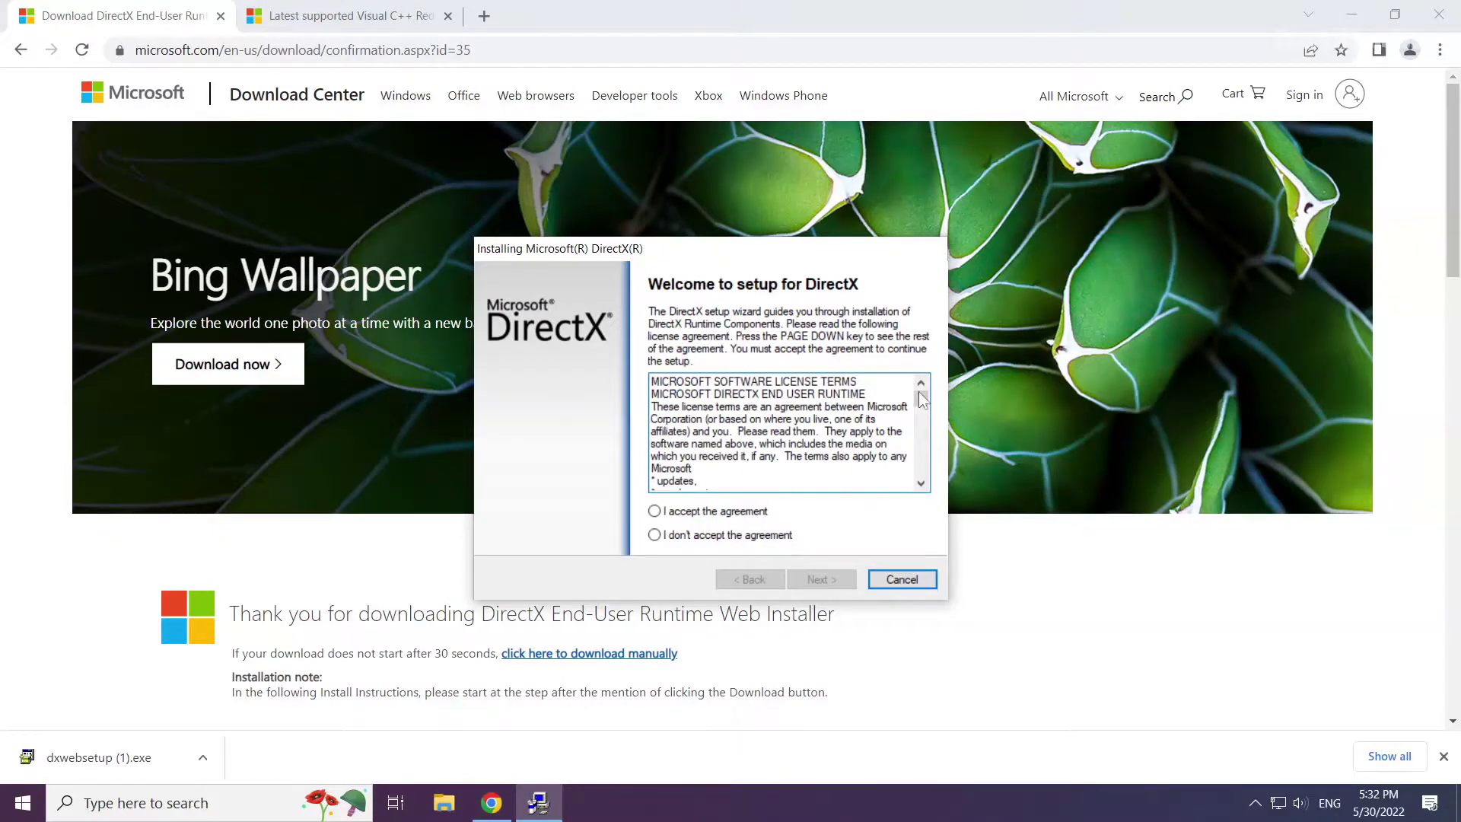
left_click_drag(922, 398, 924, 477)
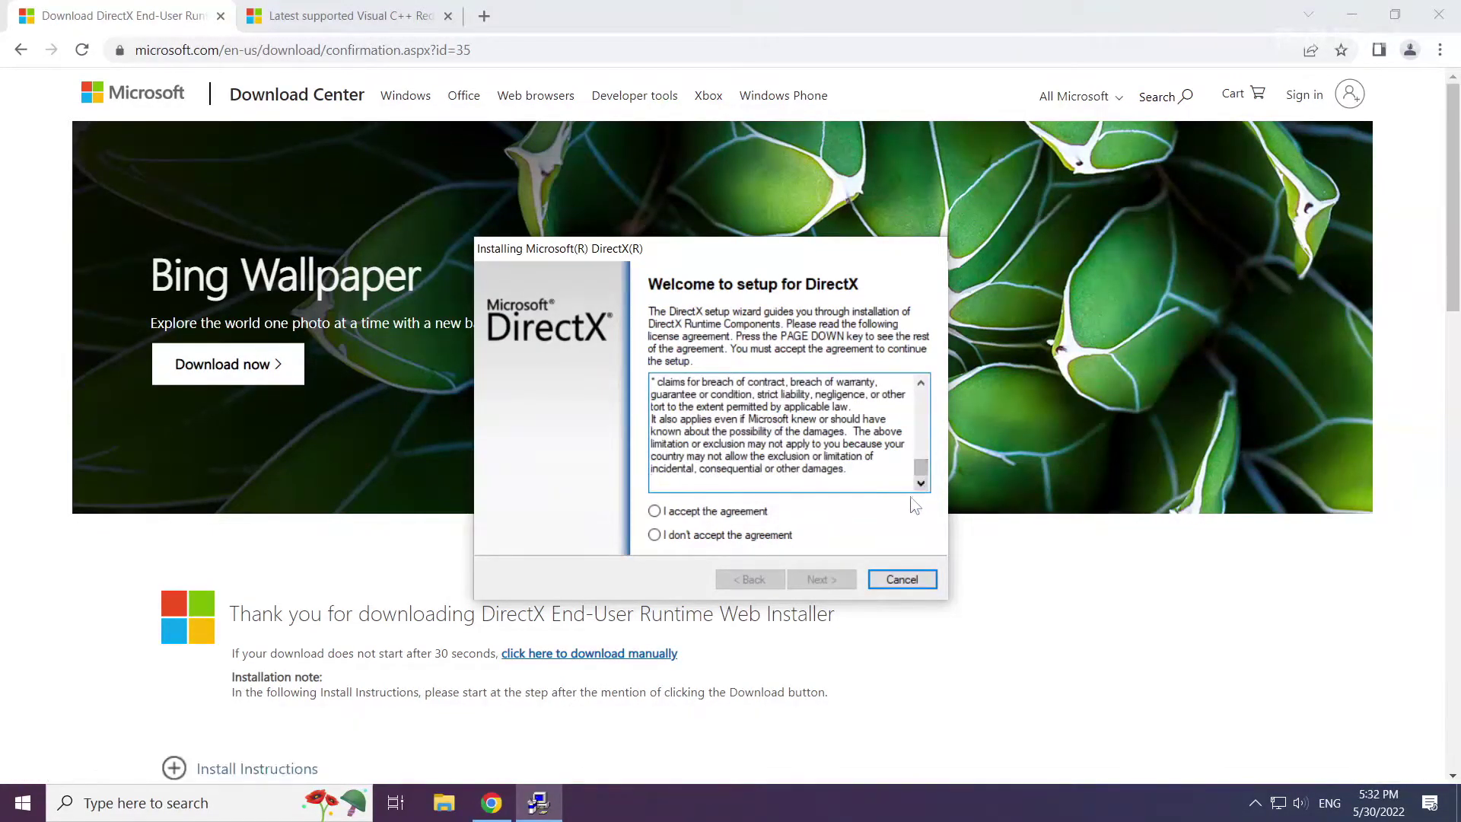
left_click(654, 511)
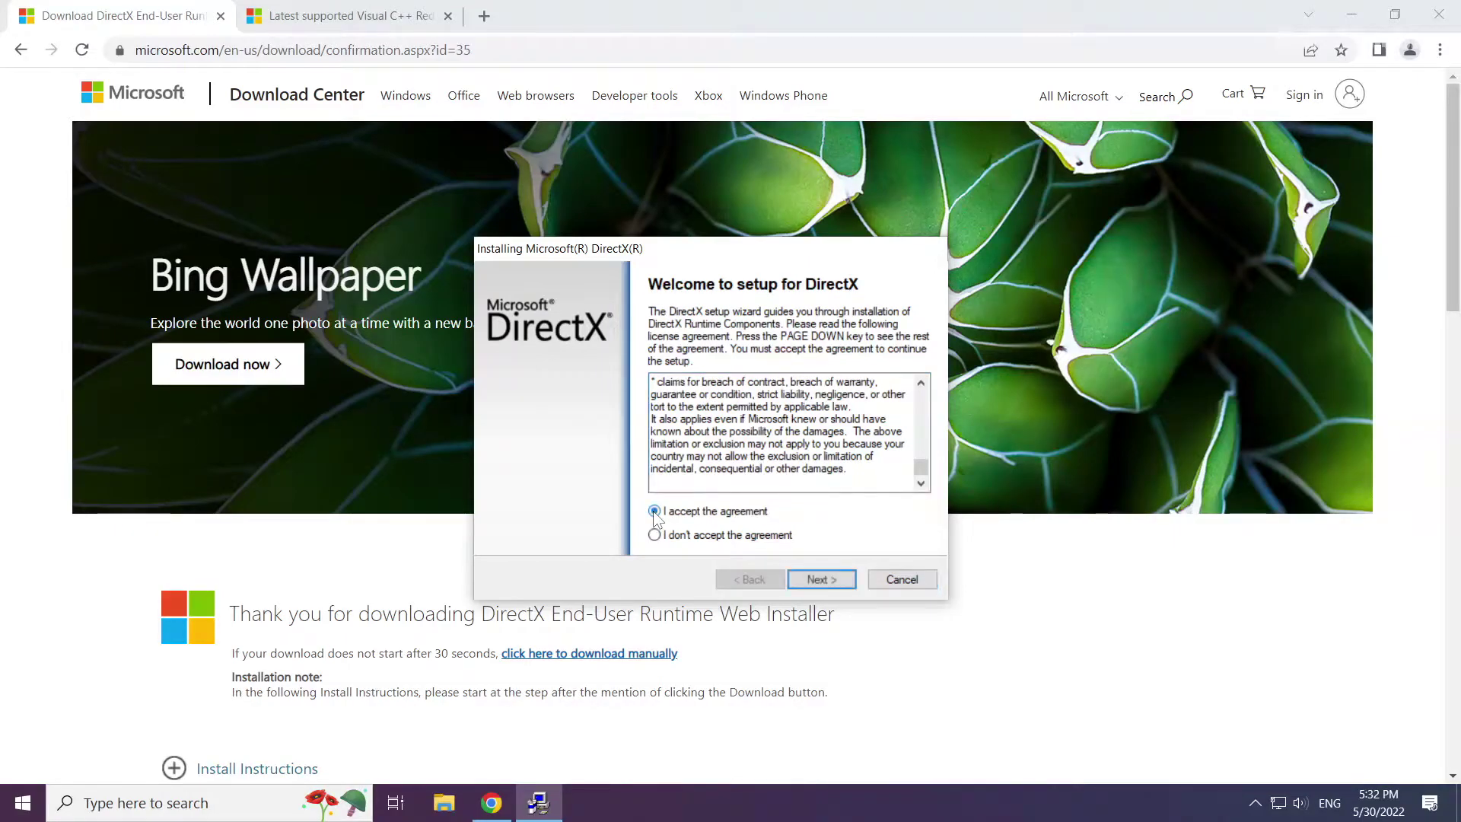
left_click(819, 579)
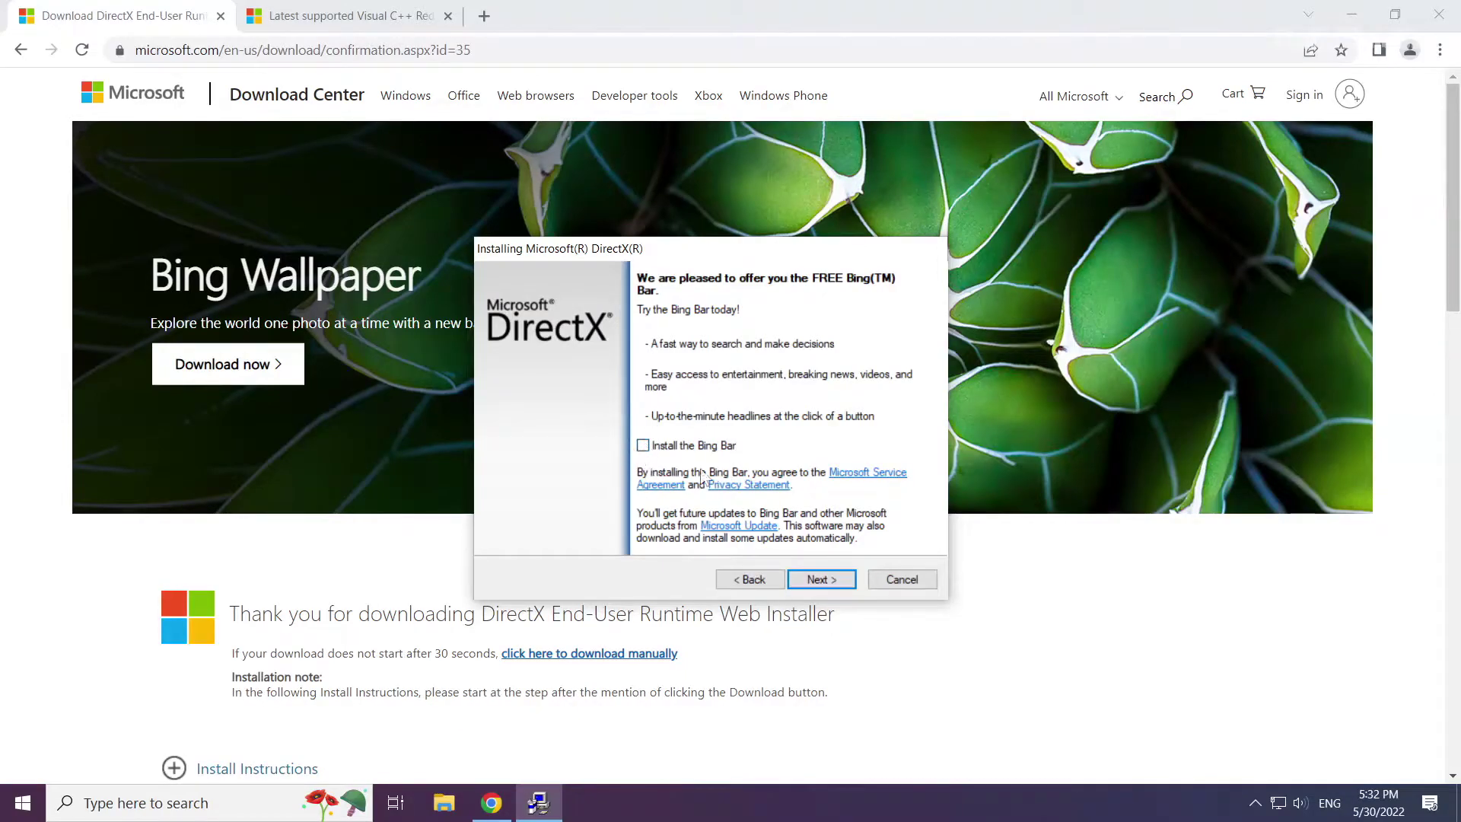
left_click(821, 581)
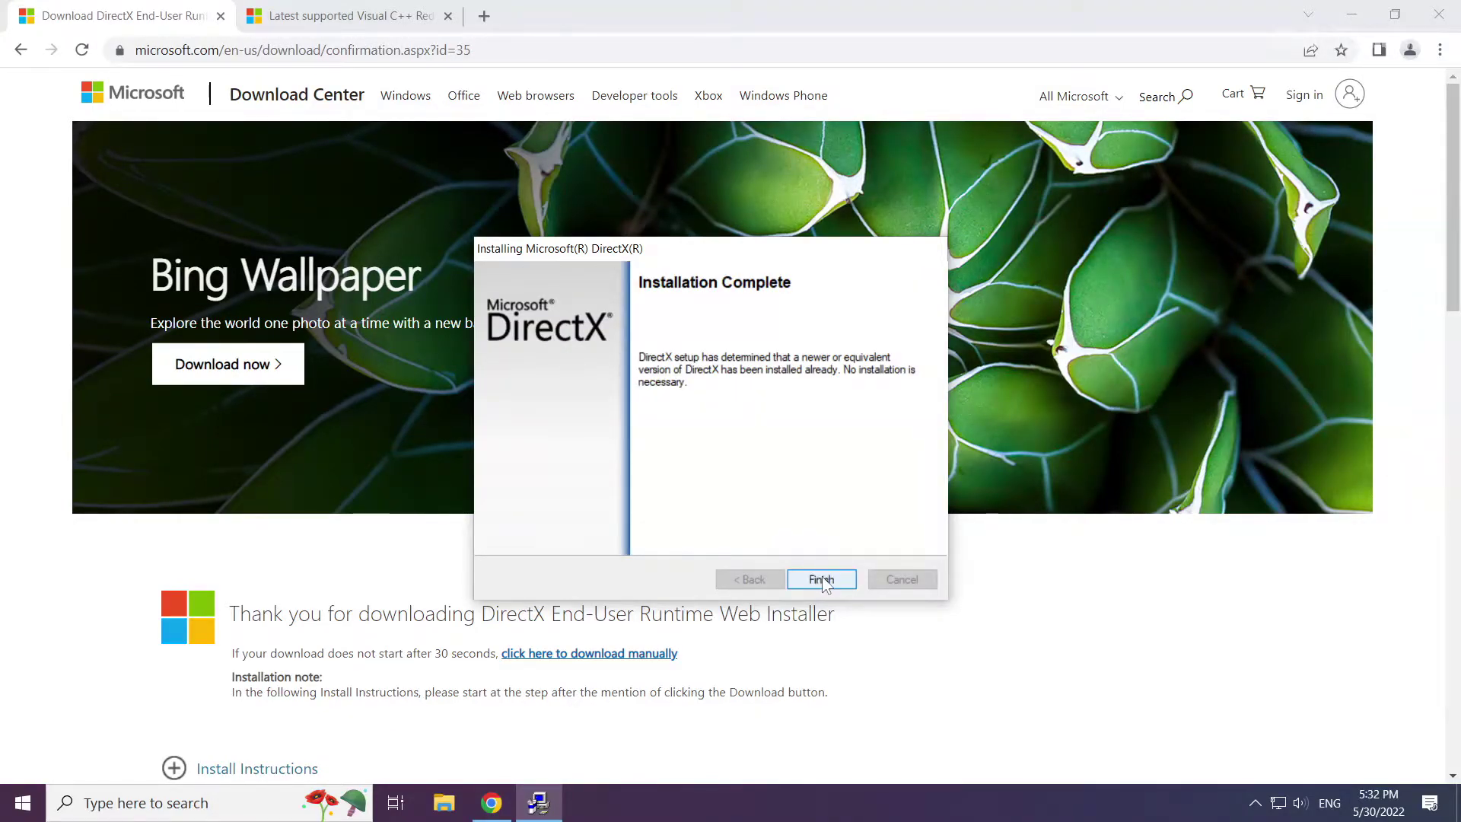
left_click(821, 579)
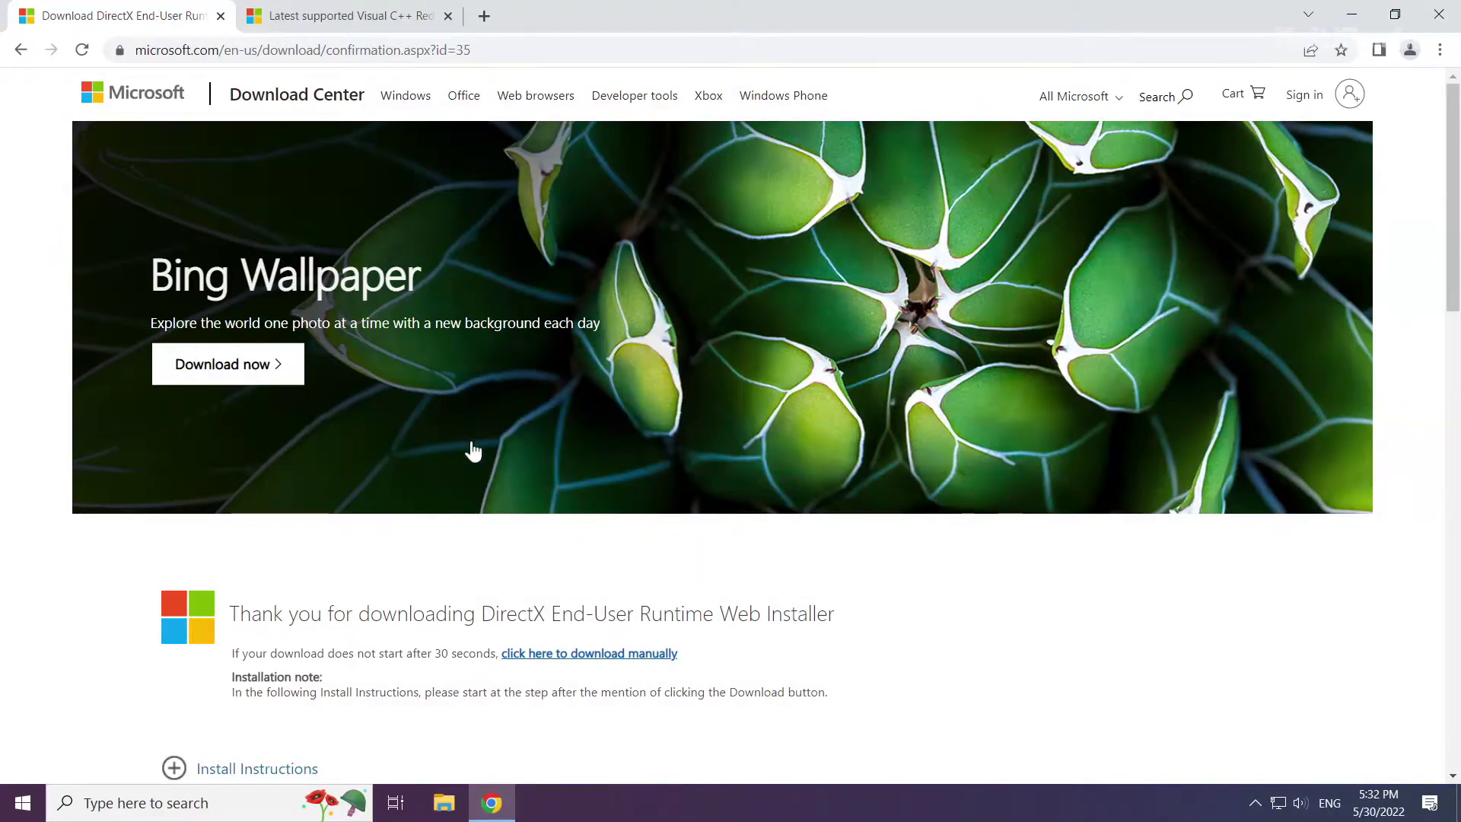
- Close the DirectX tab and find the Visual Studio 2015–2022 section of the Visual C++ downloads page
left_click(221, 16)
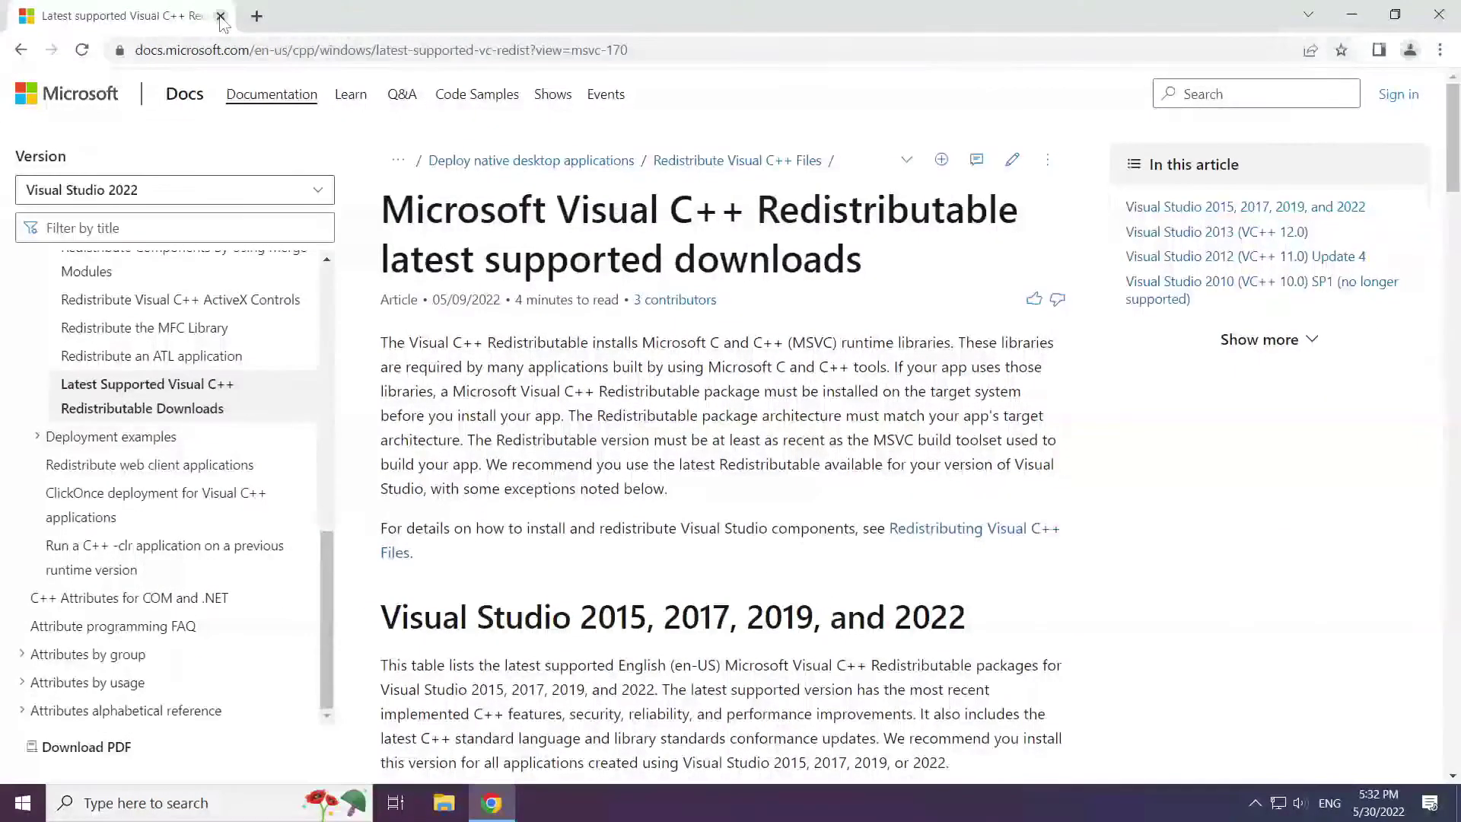
left_click_drag(759, 49, 758, 45)
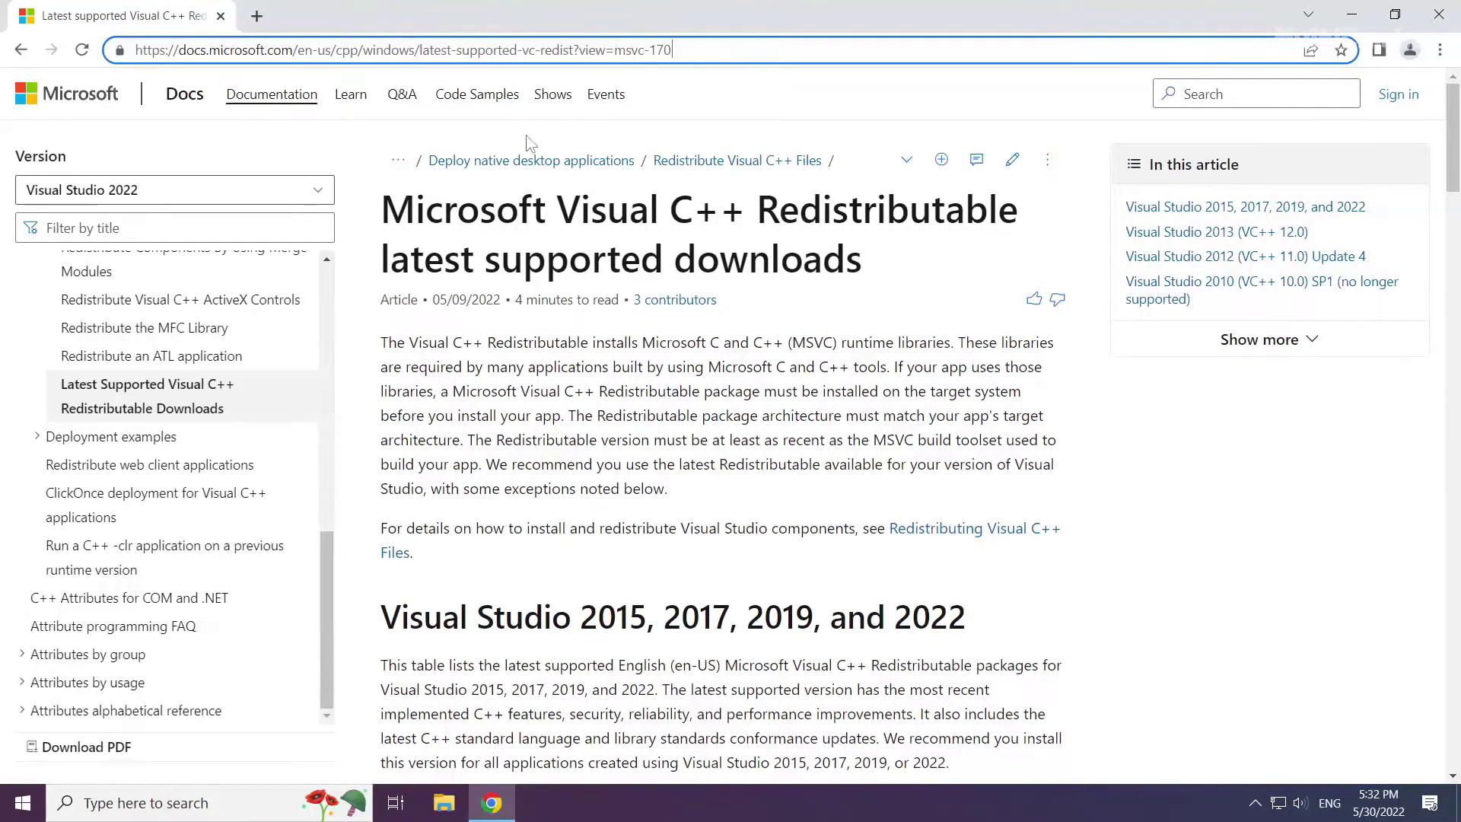
left_click(598, 129)
mouse_move(383, 210)
left_mouse_down()
mouse_move(875, 211)
mouse_move(735, 211)
left_mouse_up()
left_click_drag(382, 616, 978, 620)
left_click(736, 599)
- Download the ARM64, X86 and X64 vc_redist installers from the 2015–2022 table
scroll(736, 599, "down", 2)
scroll(734, 588, "down", 2)
scroll(734, 588, "down", 1)
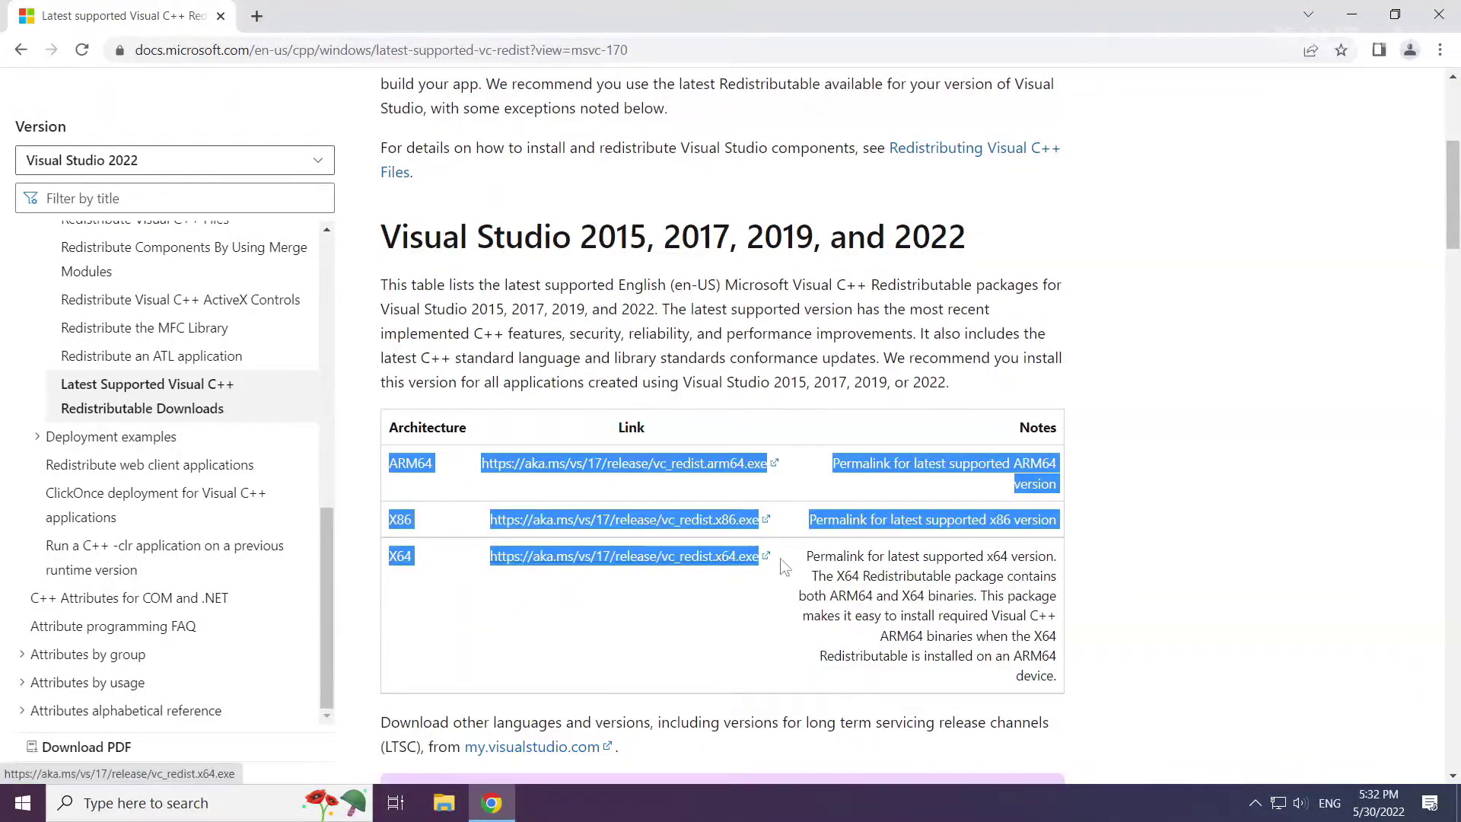
left_click_drag(389, 459, 861, 562)
left_click(583, 475)
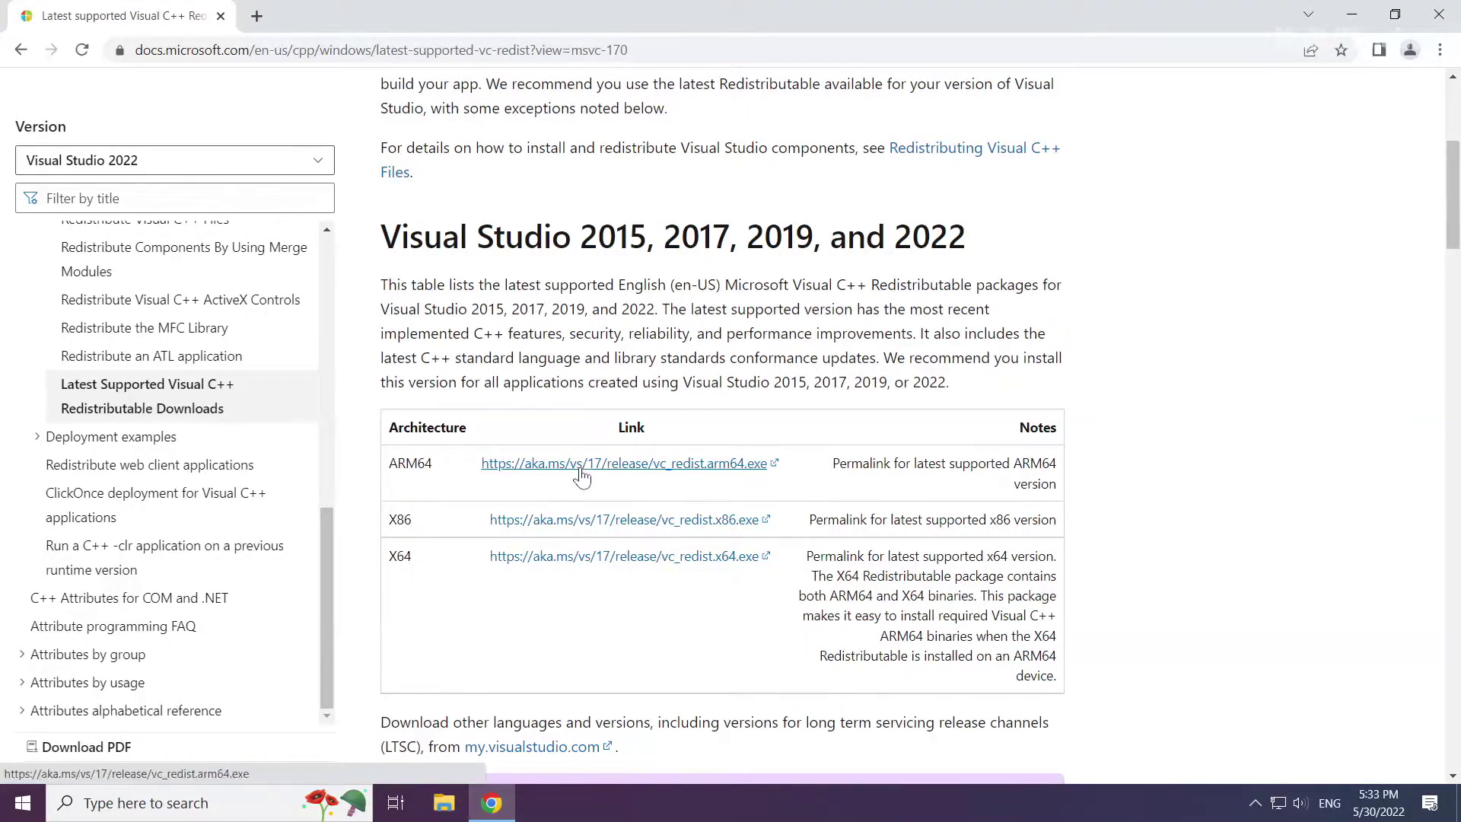
left_click(585, 468)
left_click(585, 520)
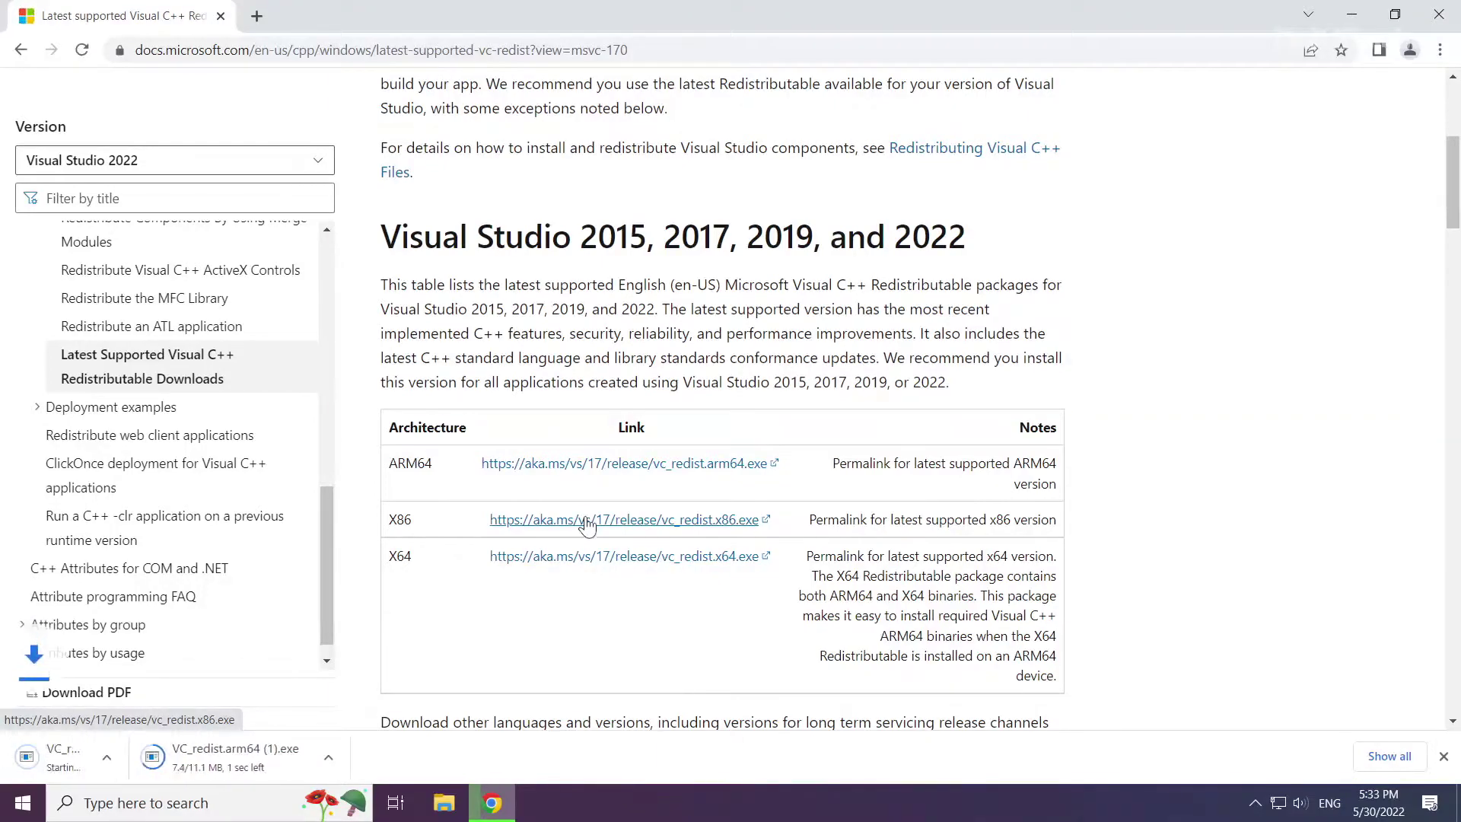
left_click(571, 556)
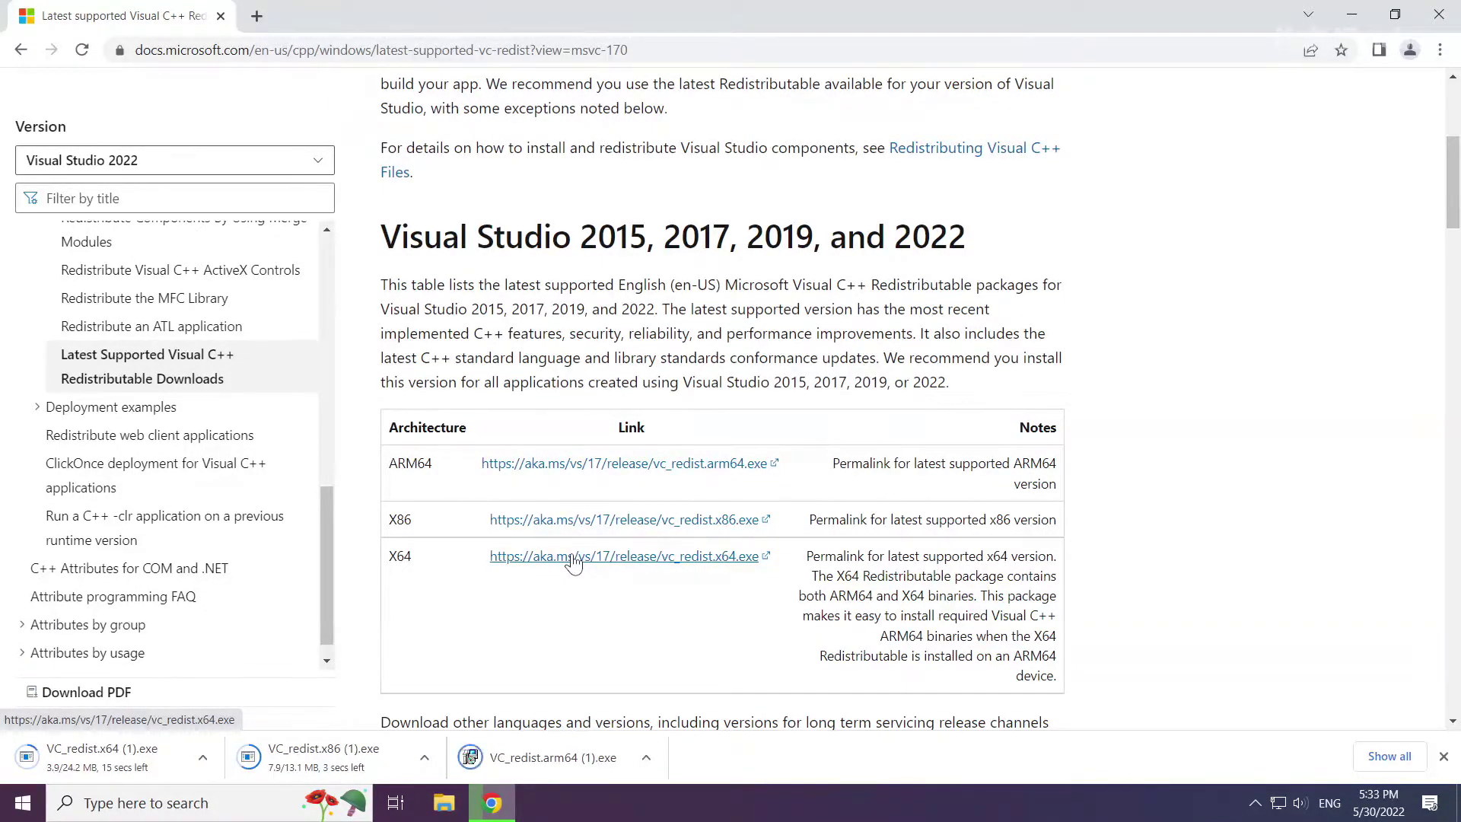
- Install the ARM64 Visual C++ Redistributable after agreeing to its license terms
left_click(566, 760)
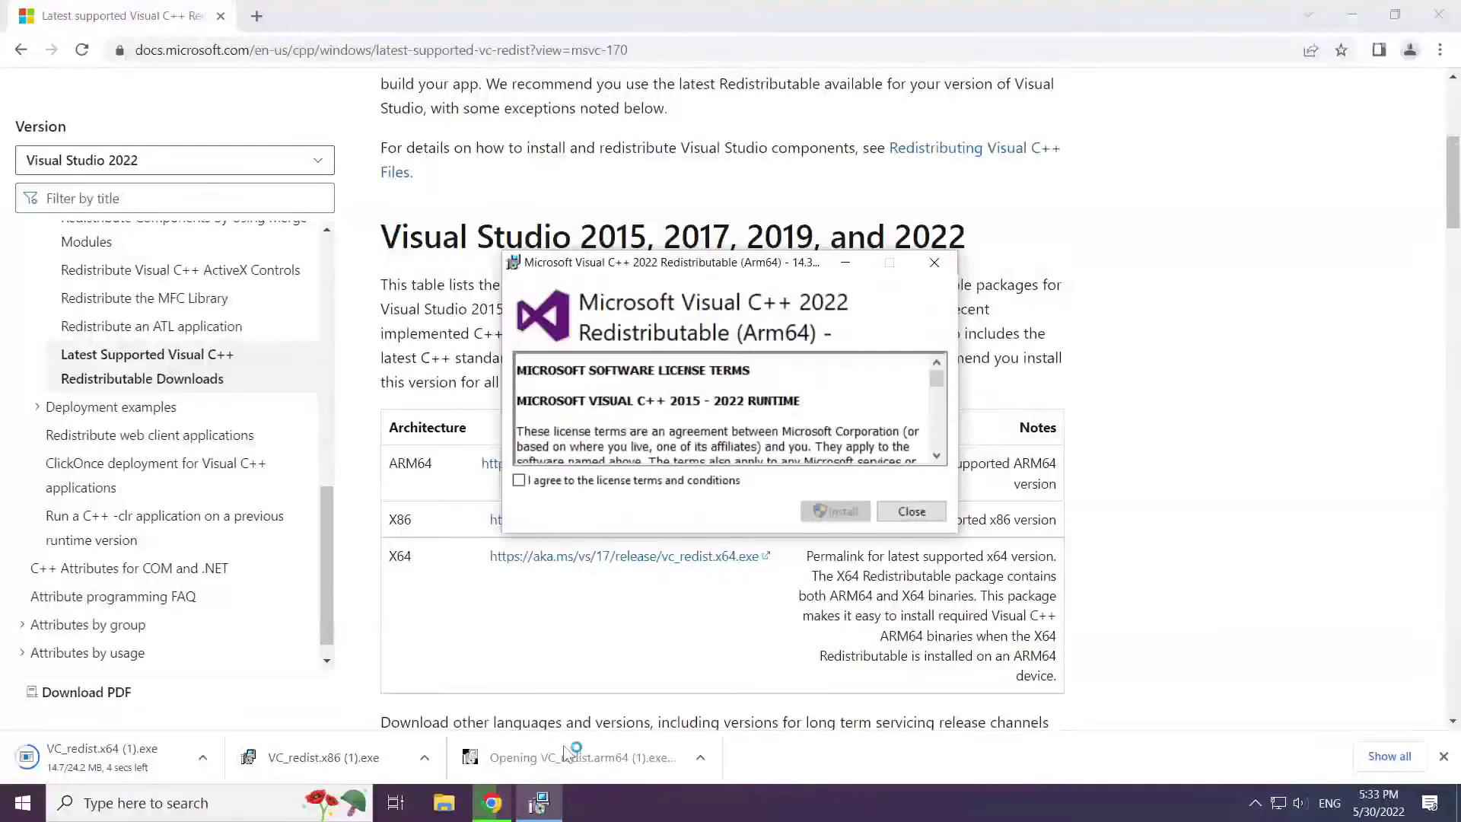
left_click_drag(936, 378, 937, 457)
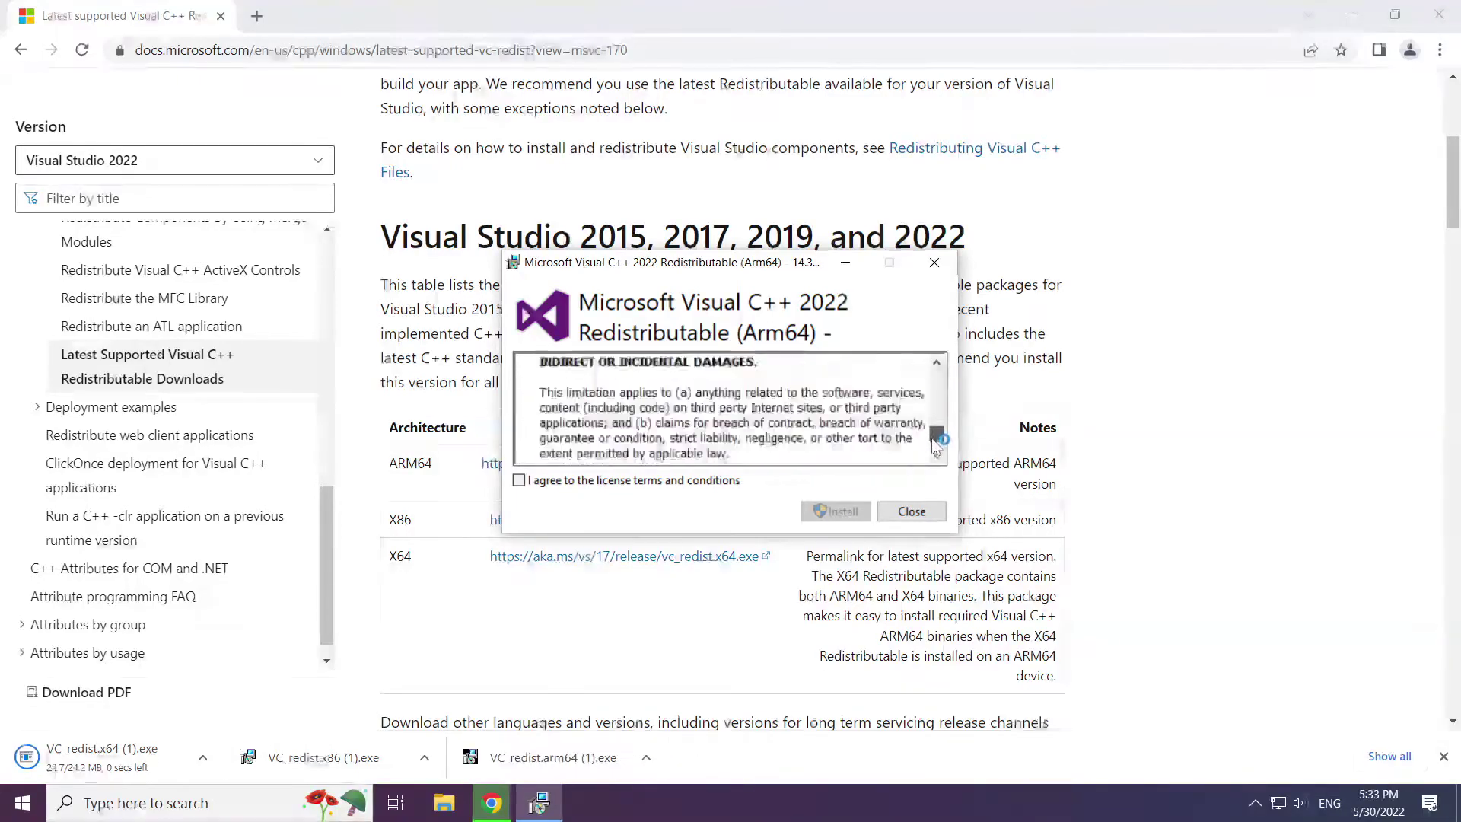
left_click(519, 481)
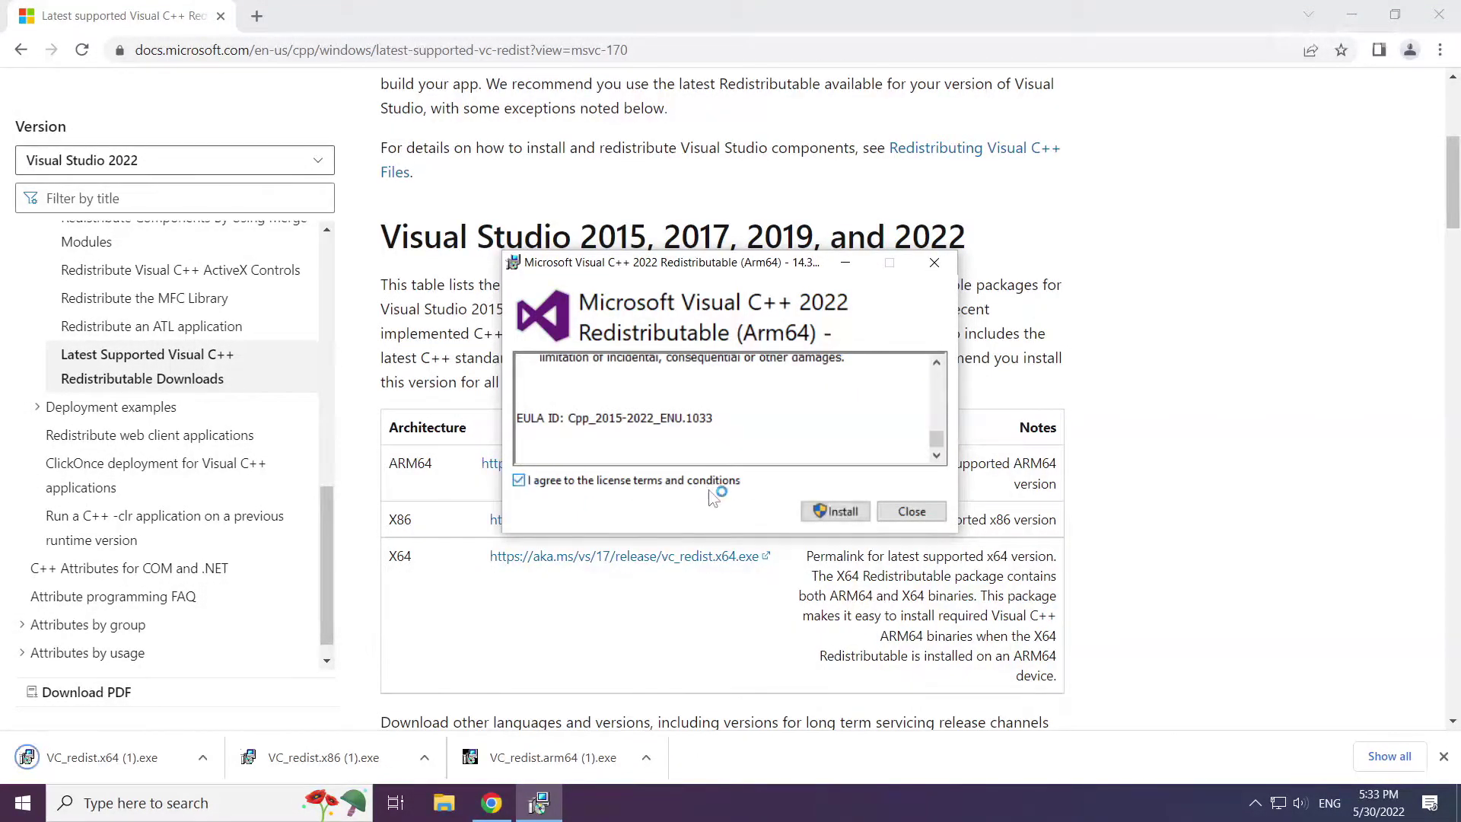
left_click(827, 516)
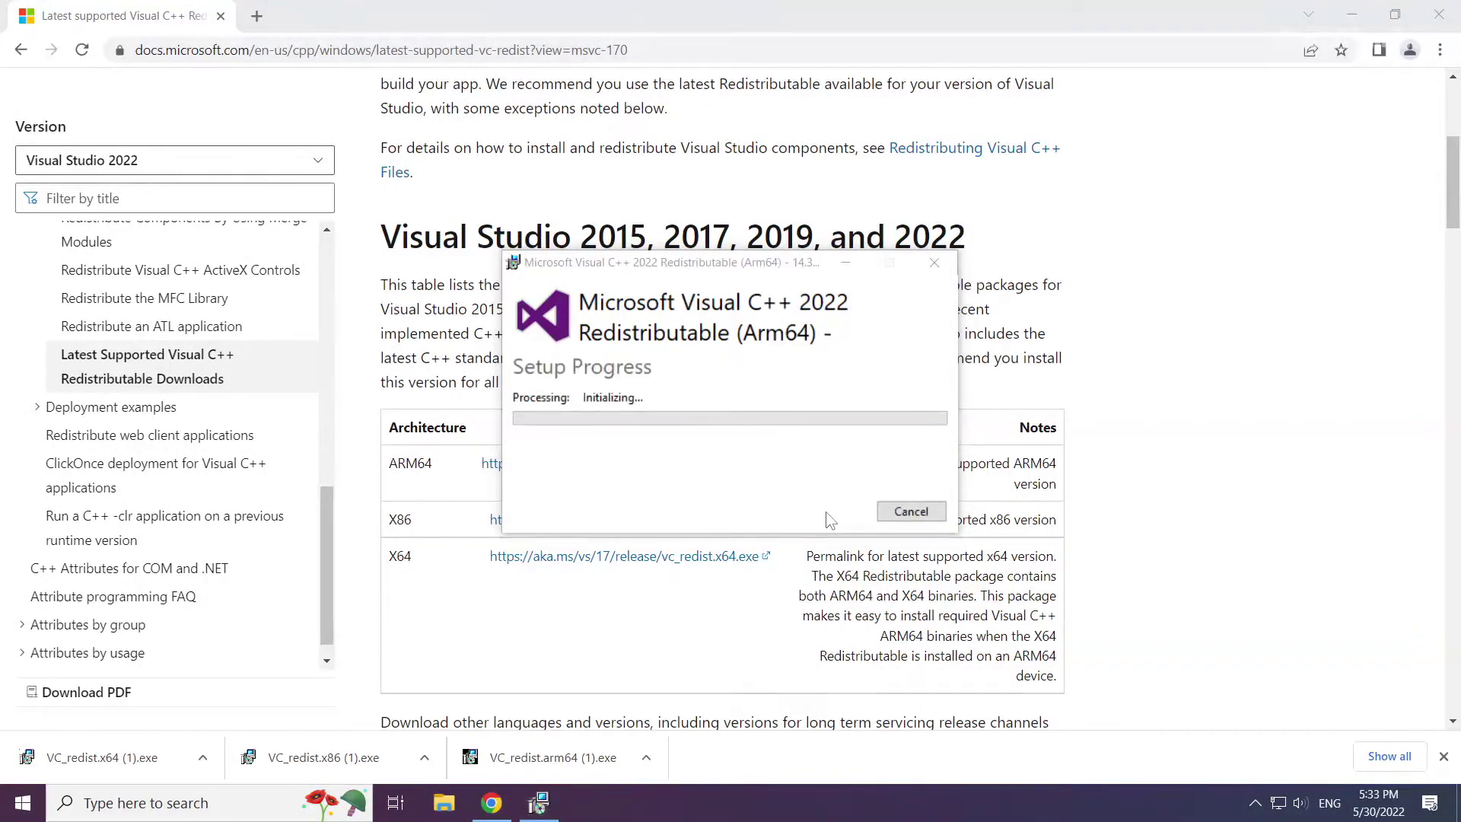
- Install the x86 Visual C++ Redistributable after agreeing to its license terms
left_click(331, 757)
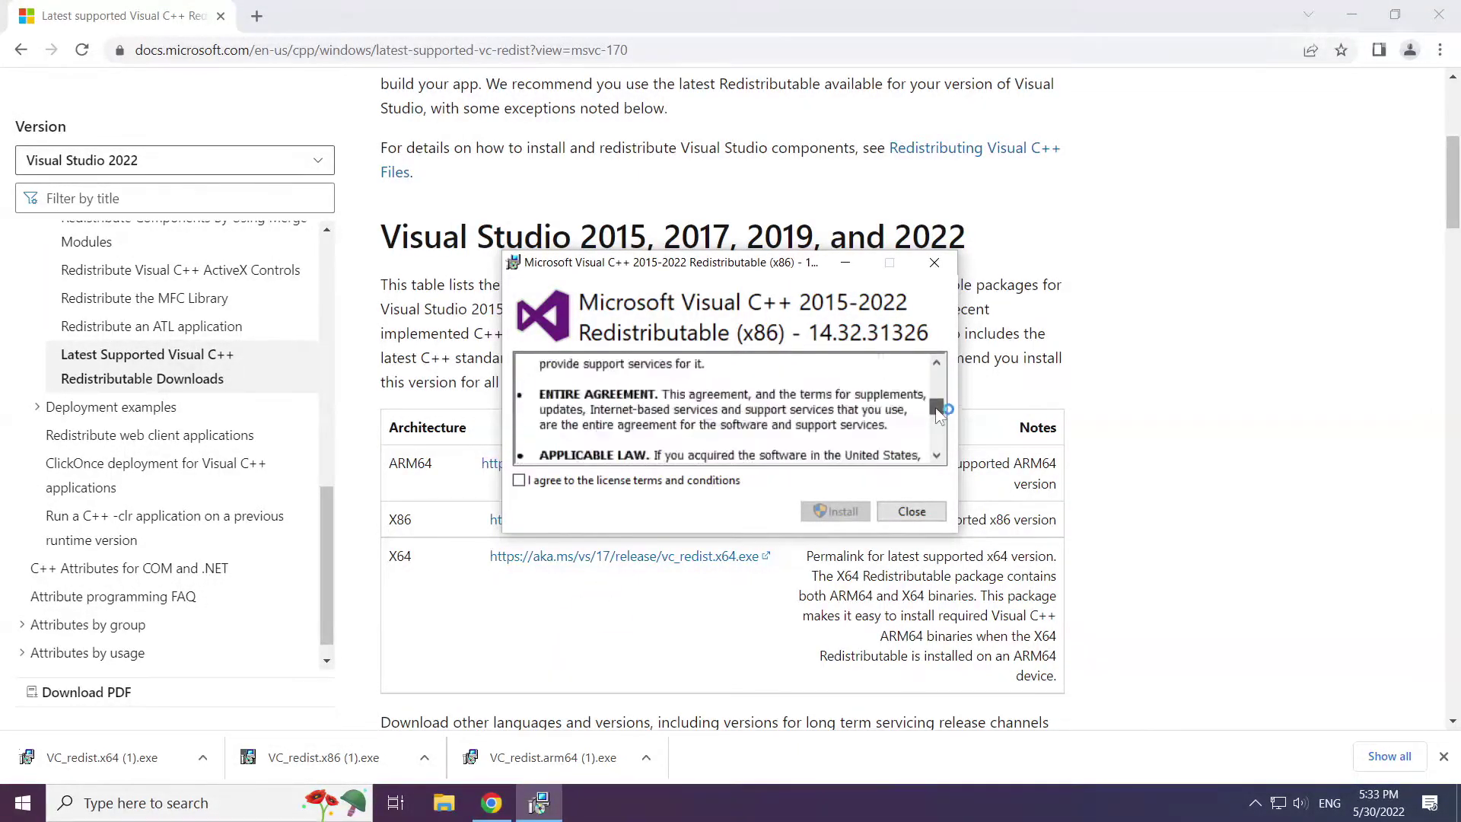
left_click_drag(938, 415, 937, 443)
left_click(519, 480)
left_click(837, 513)
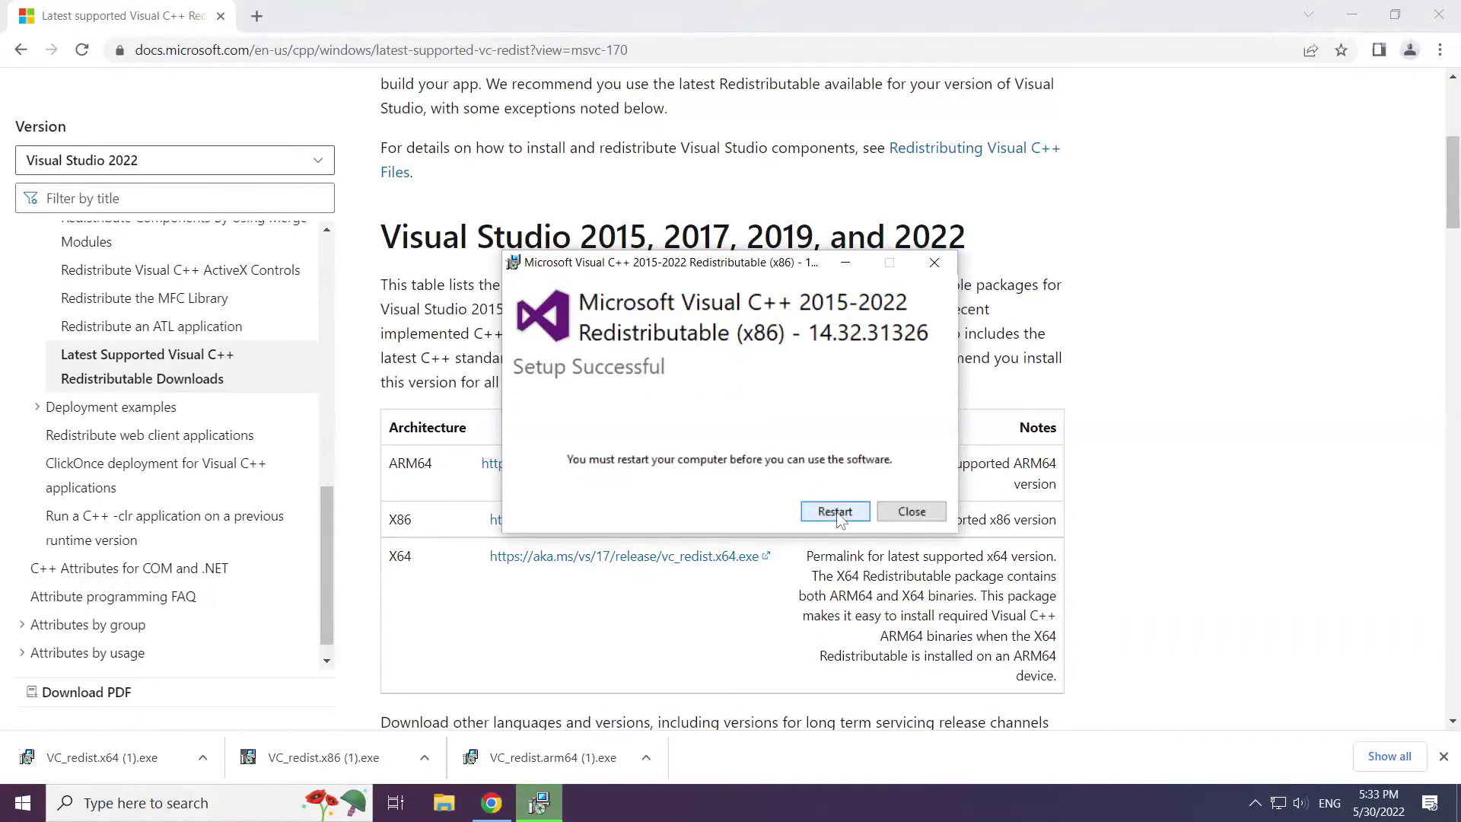
- Finish the x86 setup, install the x64 Visual C++ 2015-2022 Redistributable, then close Chrome
left_click(915, 514)
left_click(110, 763)
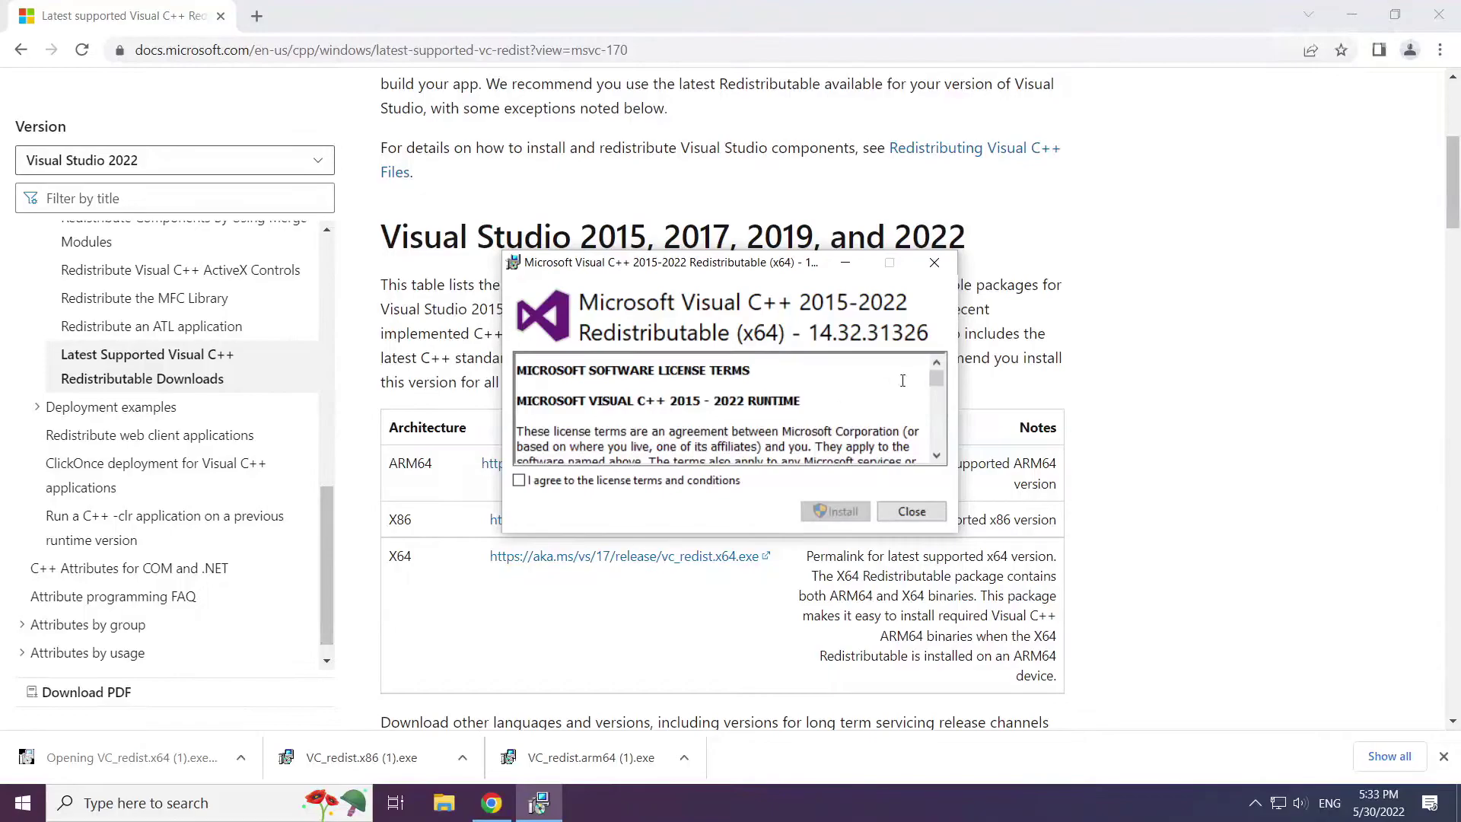
left_click_drag(937, 378, 936, 440)
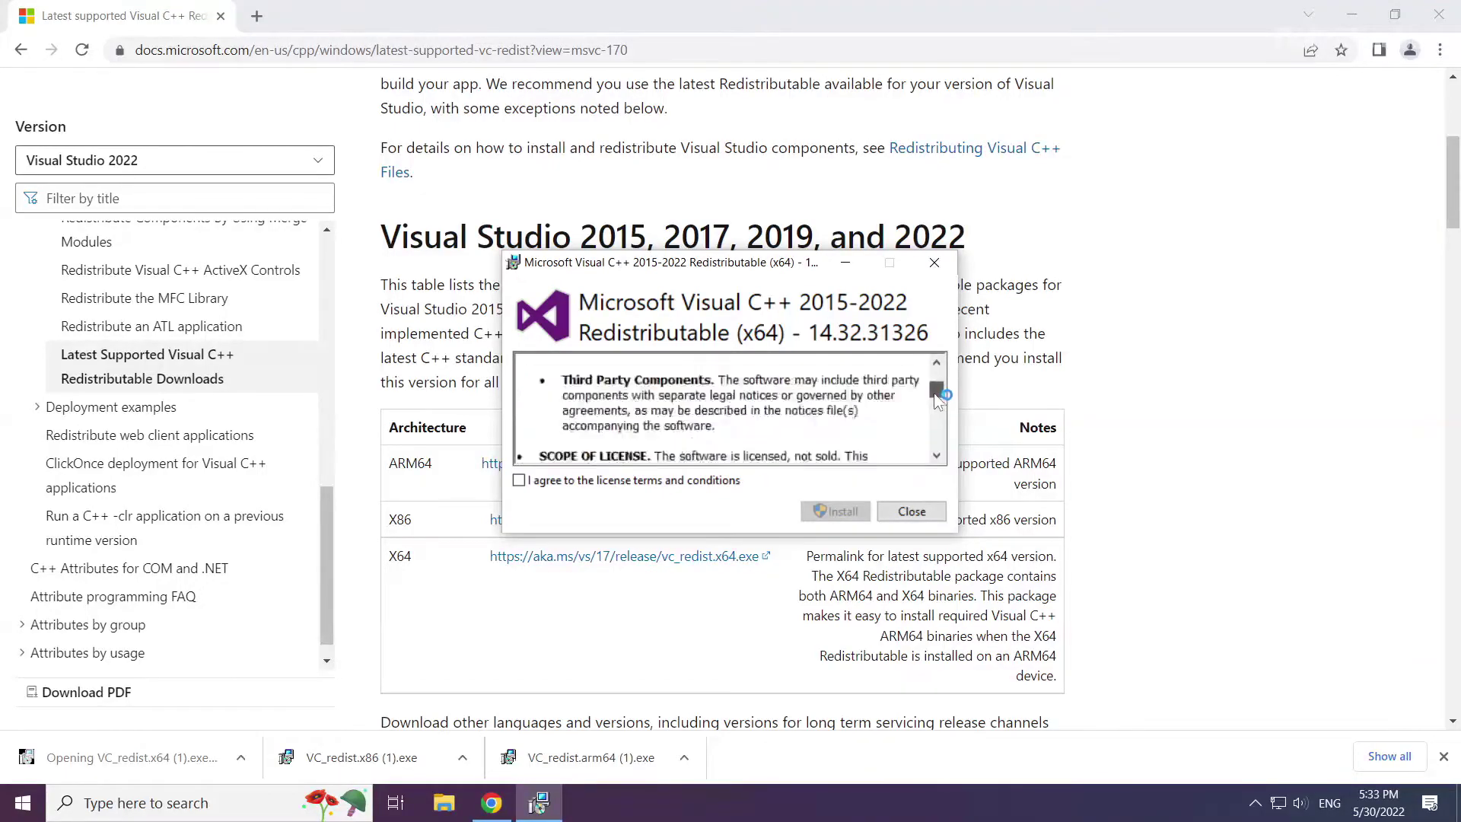
left_click(519, 480)
left_click(837, 511)
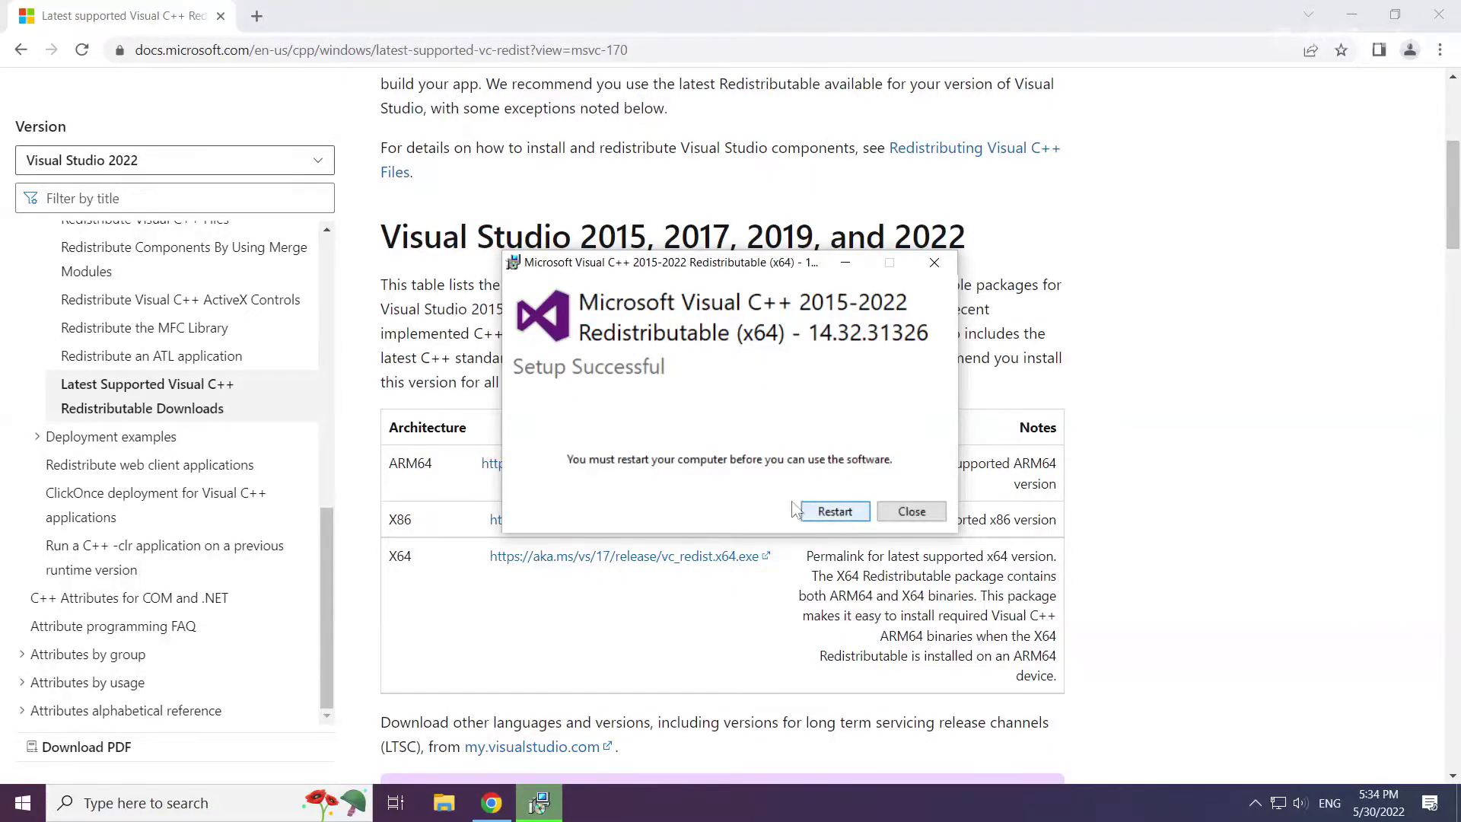
left_click(912, 511)
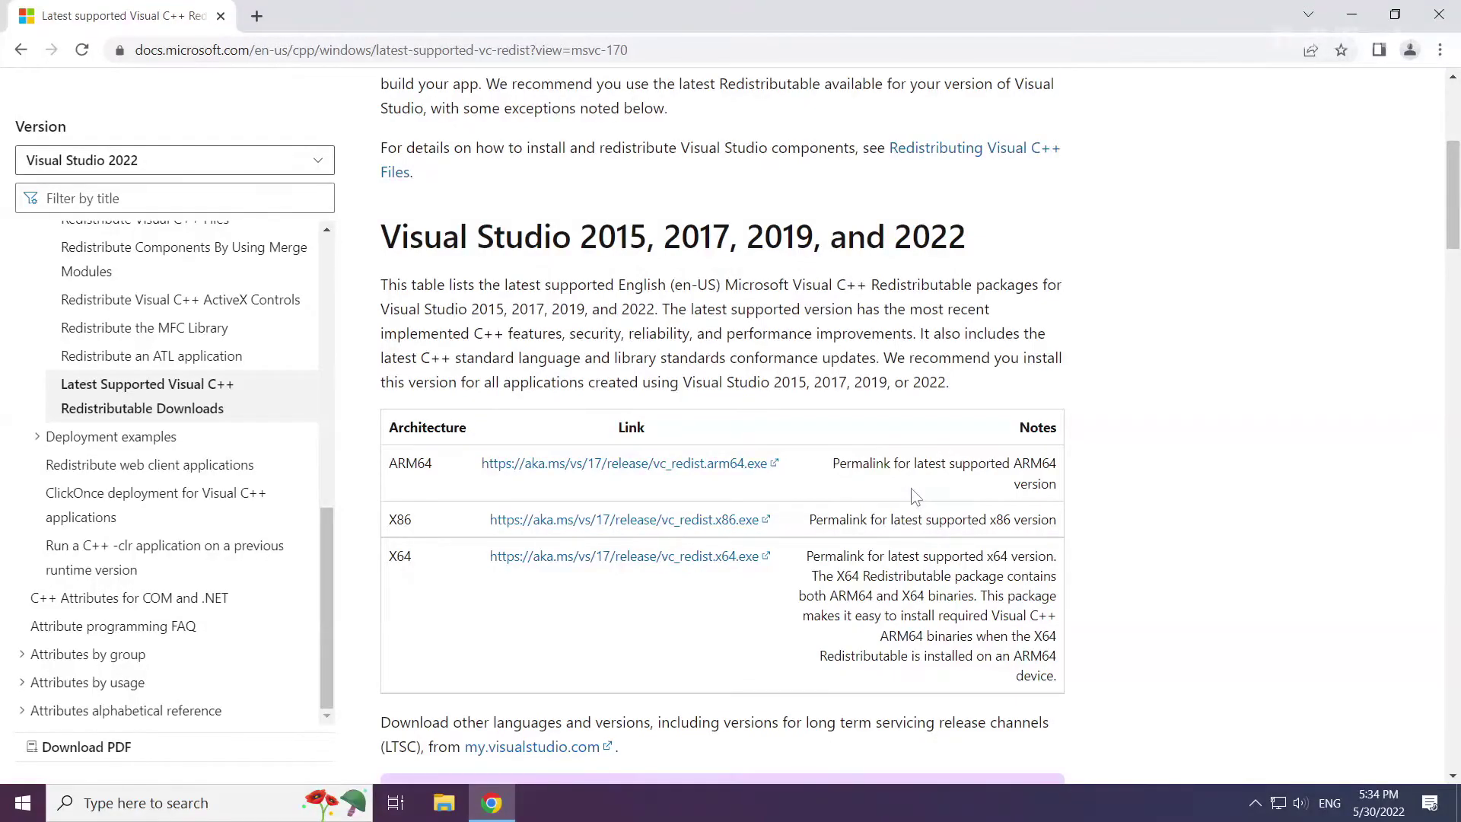
left_click(1438, 17)
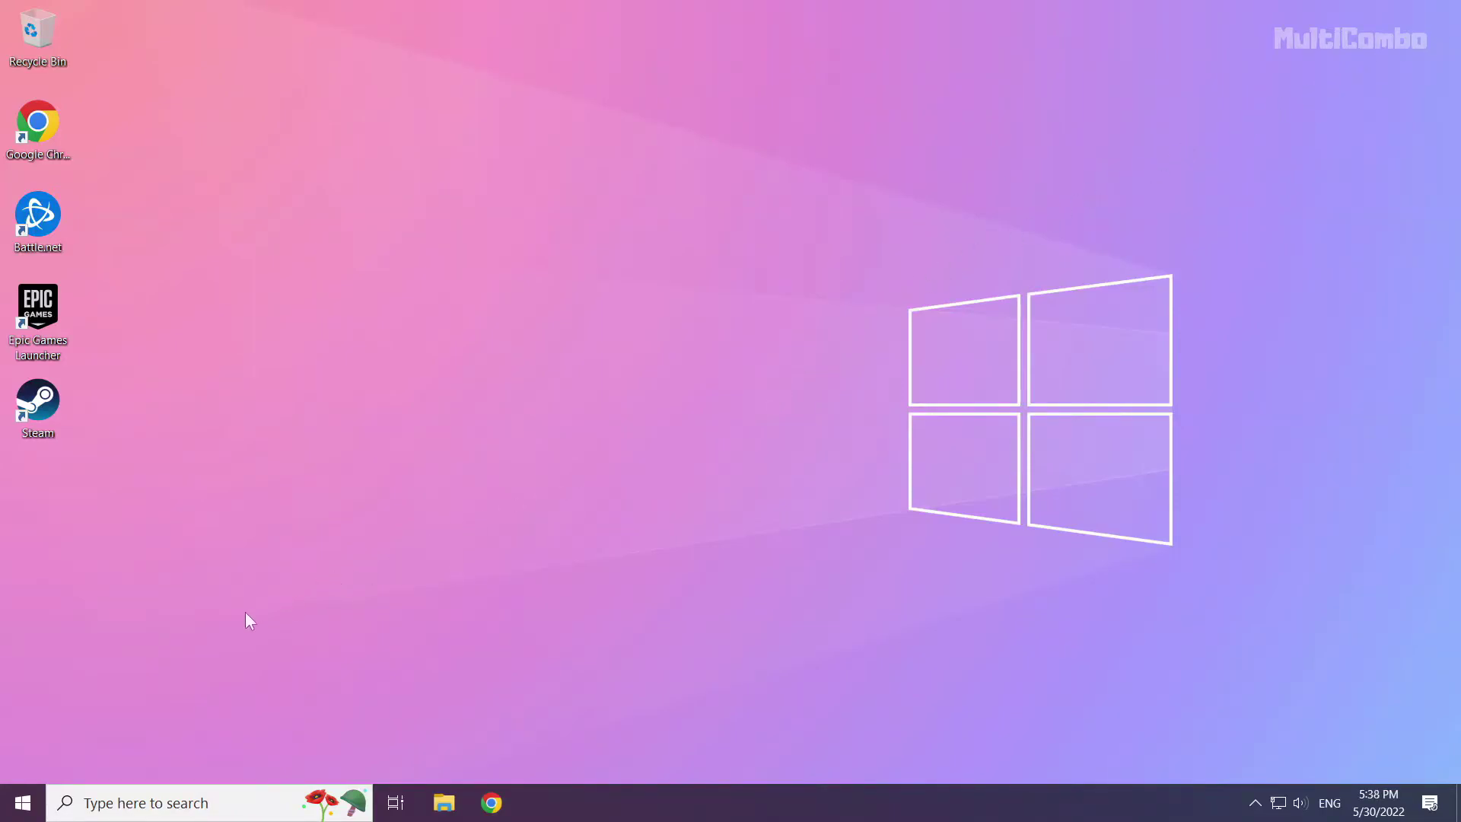
- Launch Task Manager from the Start button's Win+X quick links menu
right_click(25, 812)
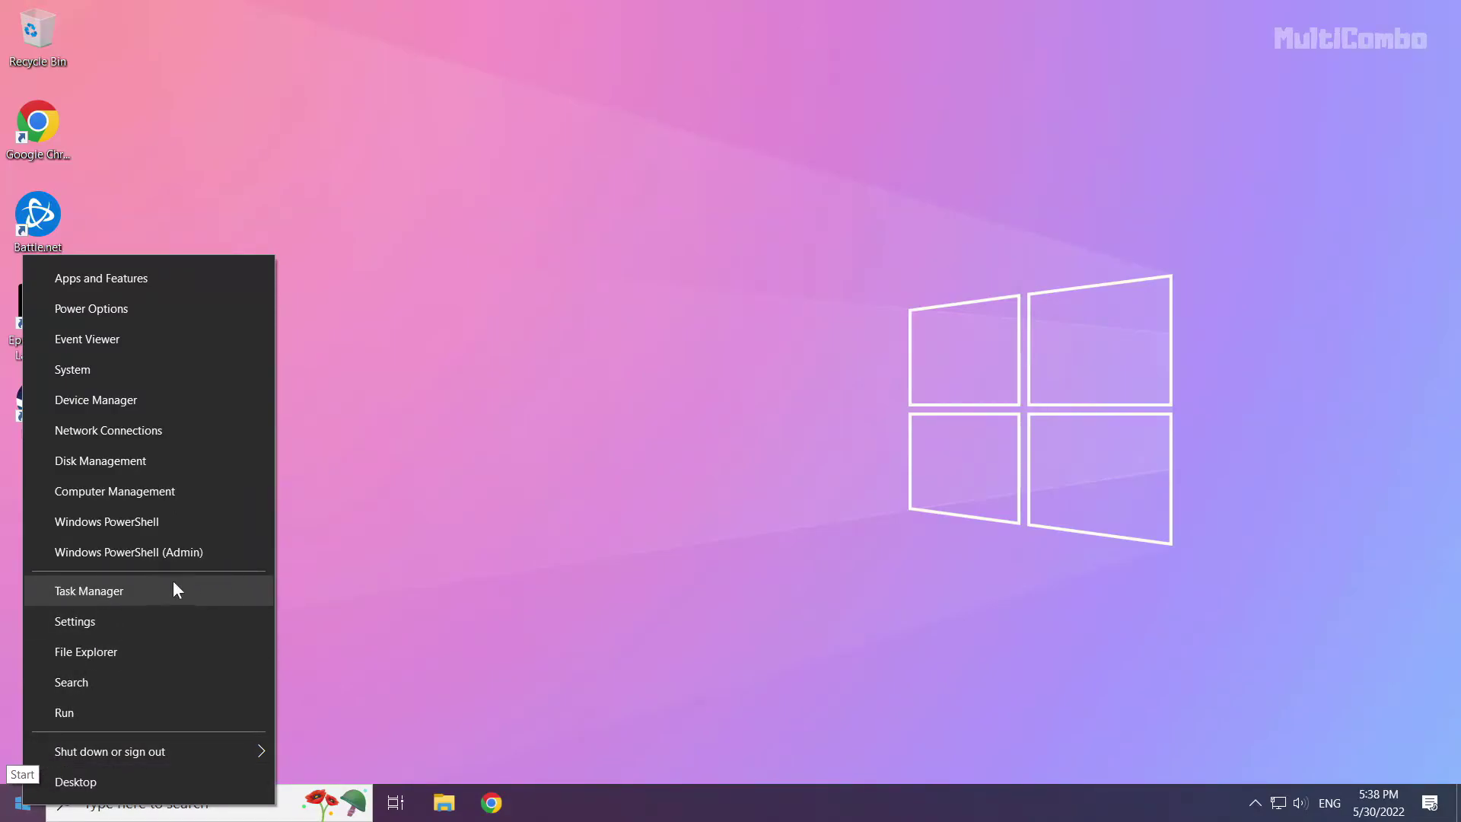
left_click(133, 594)
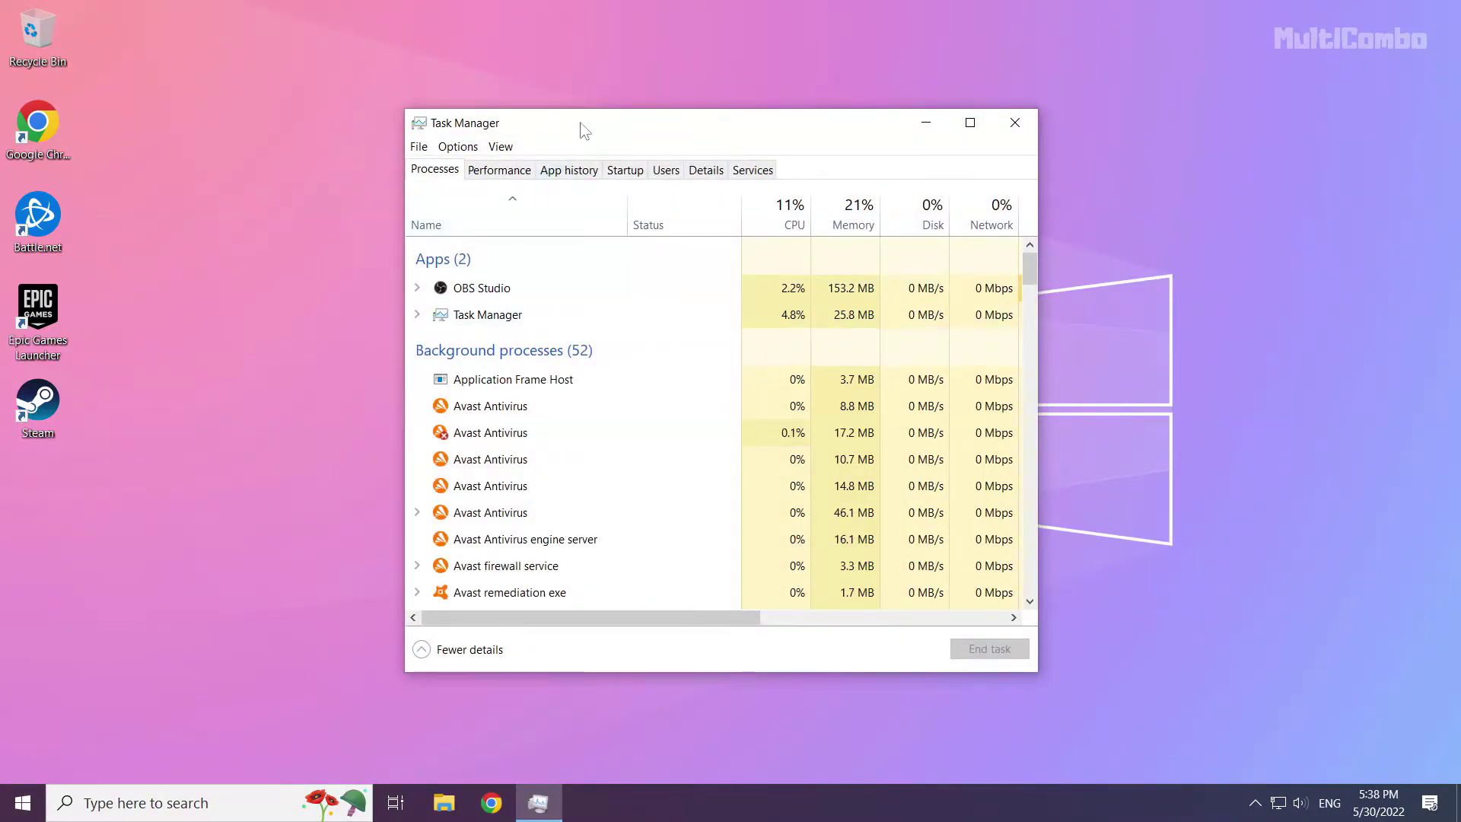
- Disable Microsoft Edge and Java Update Scheduler on Task Manager's Startup tab
left_click(631, 179)
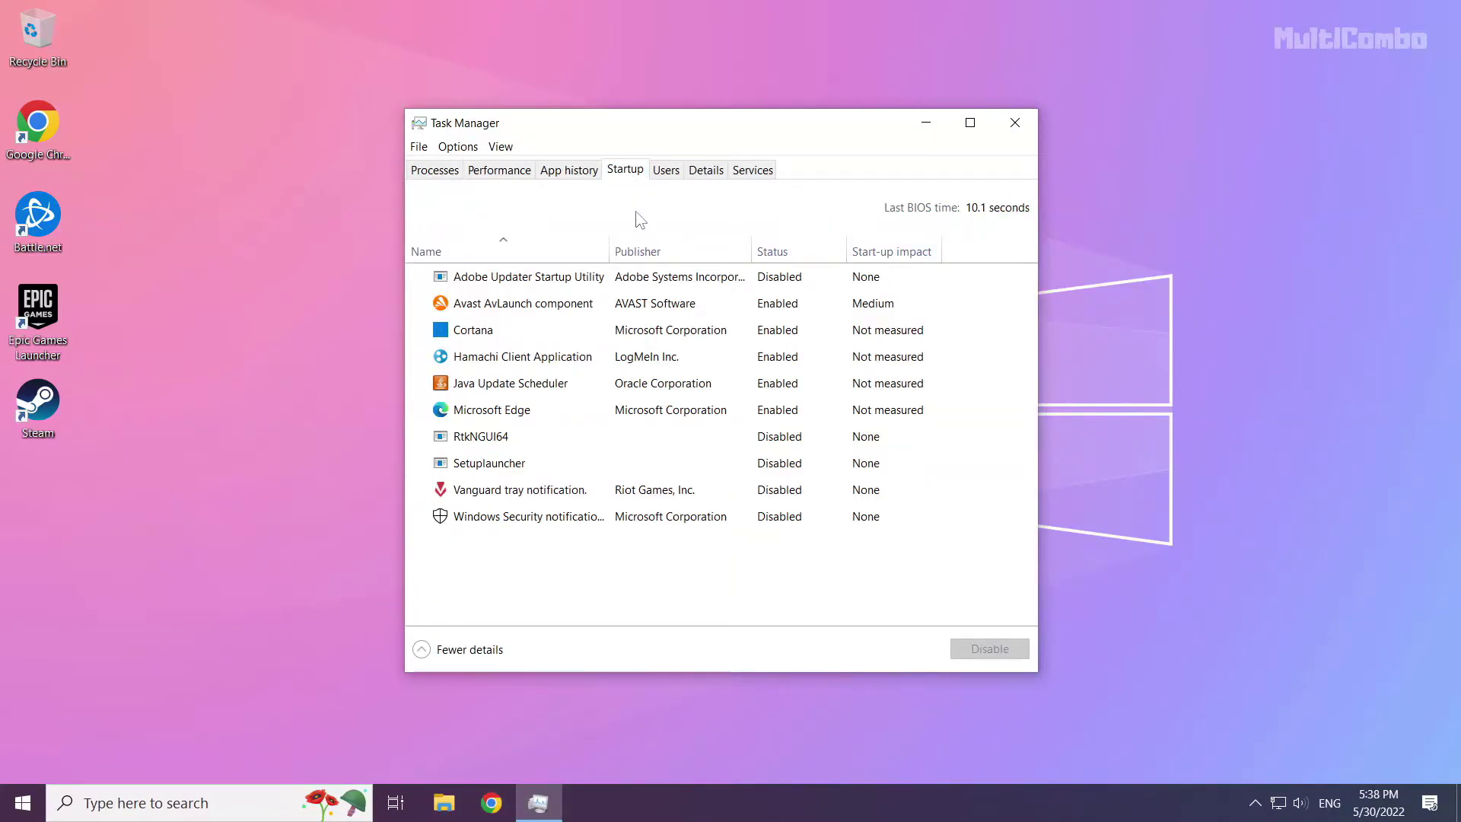
left_click(554, 409)
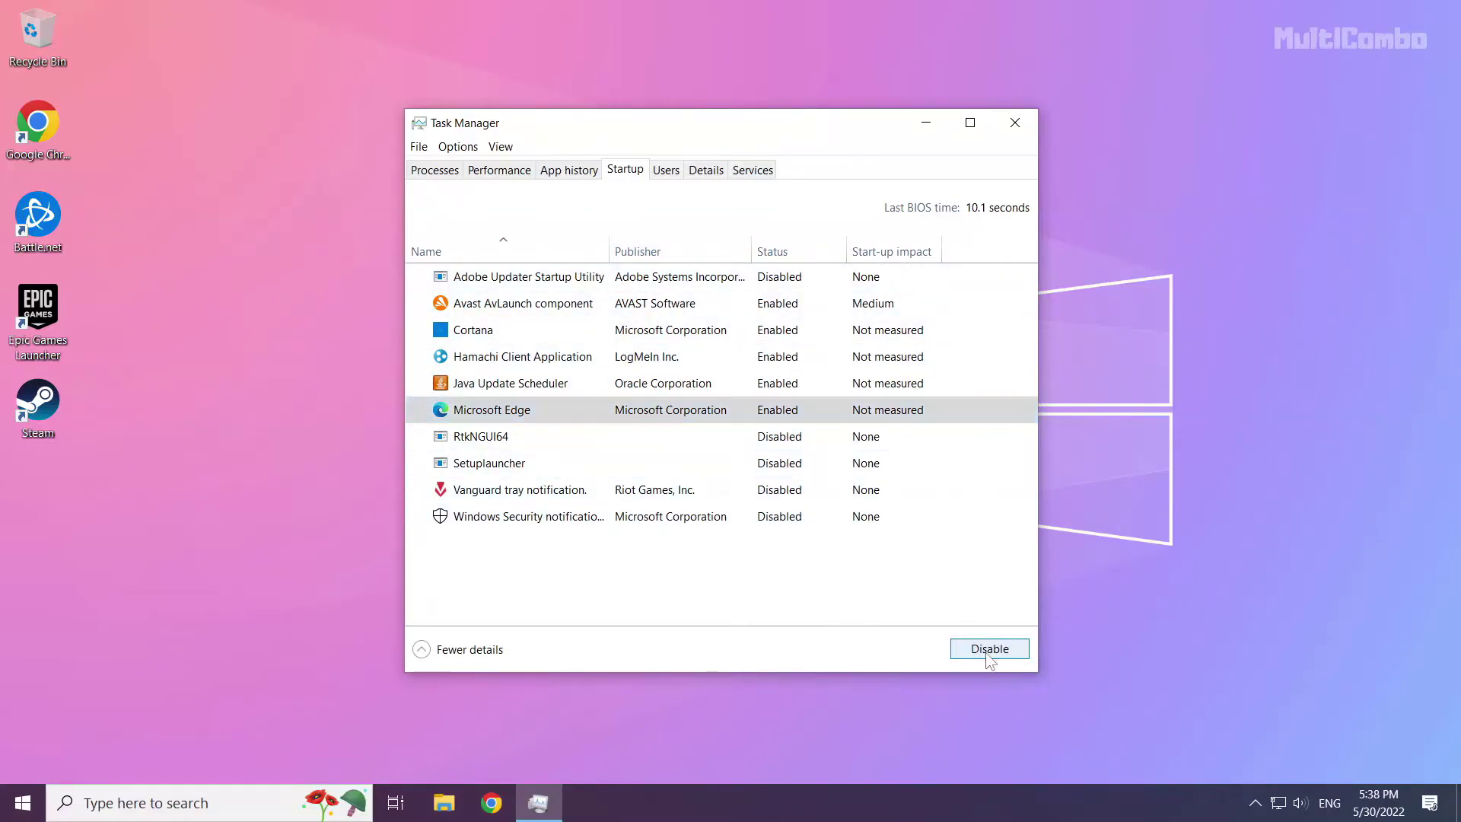
left_click(987, 652)
left_click(577, 387)
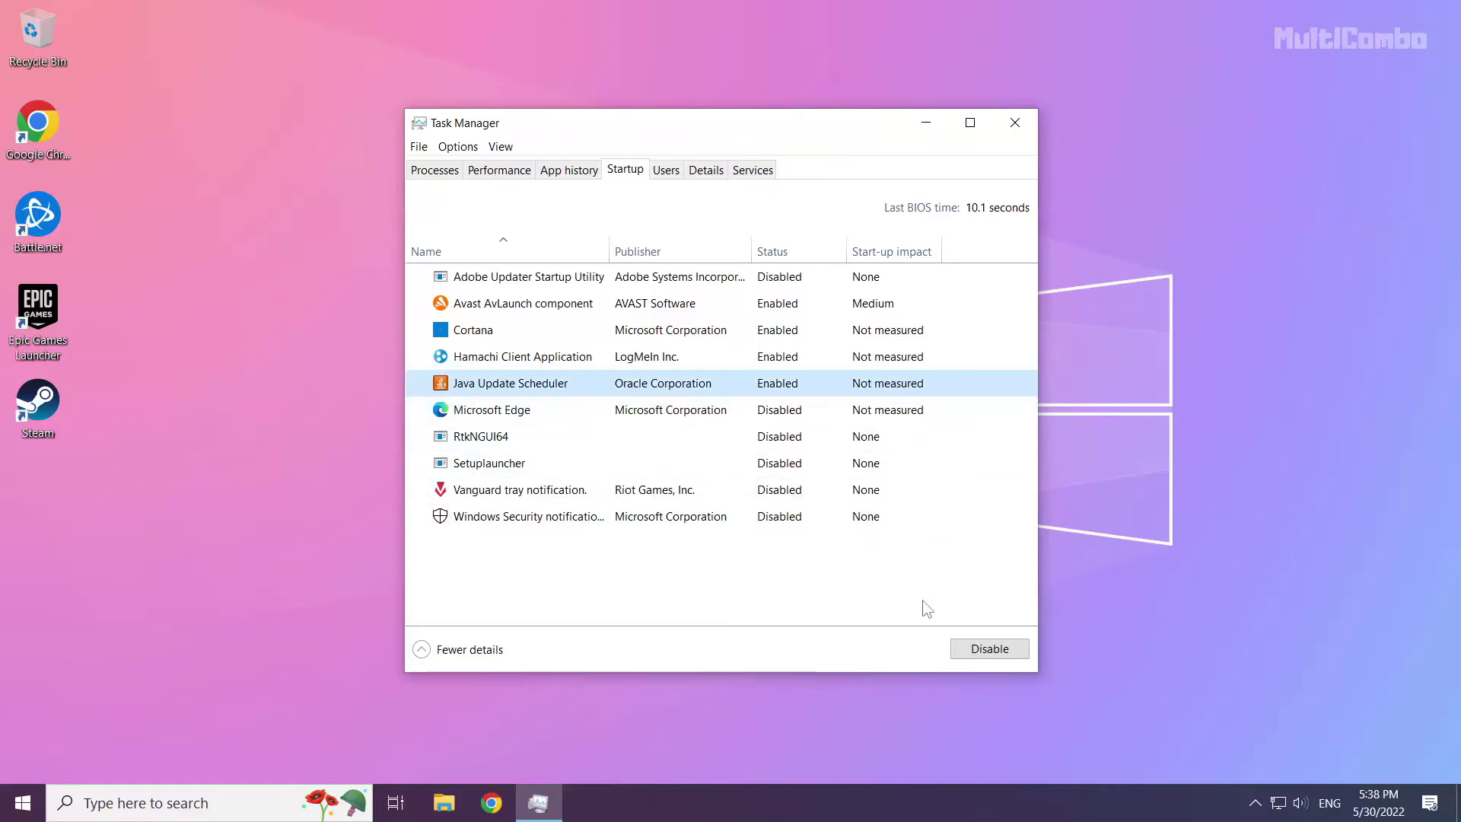
left_click(988, 648)
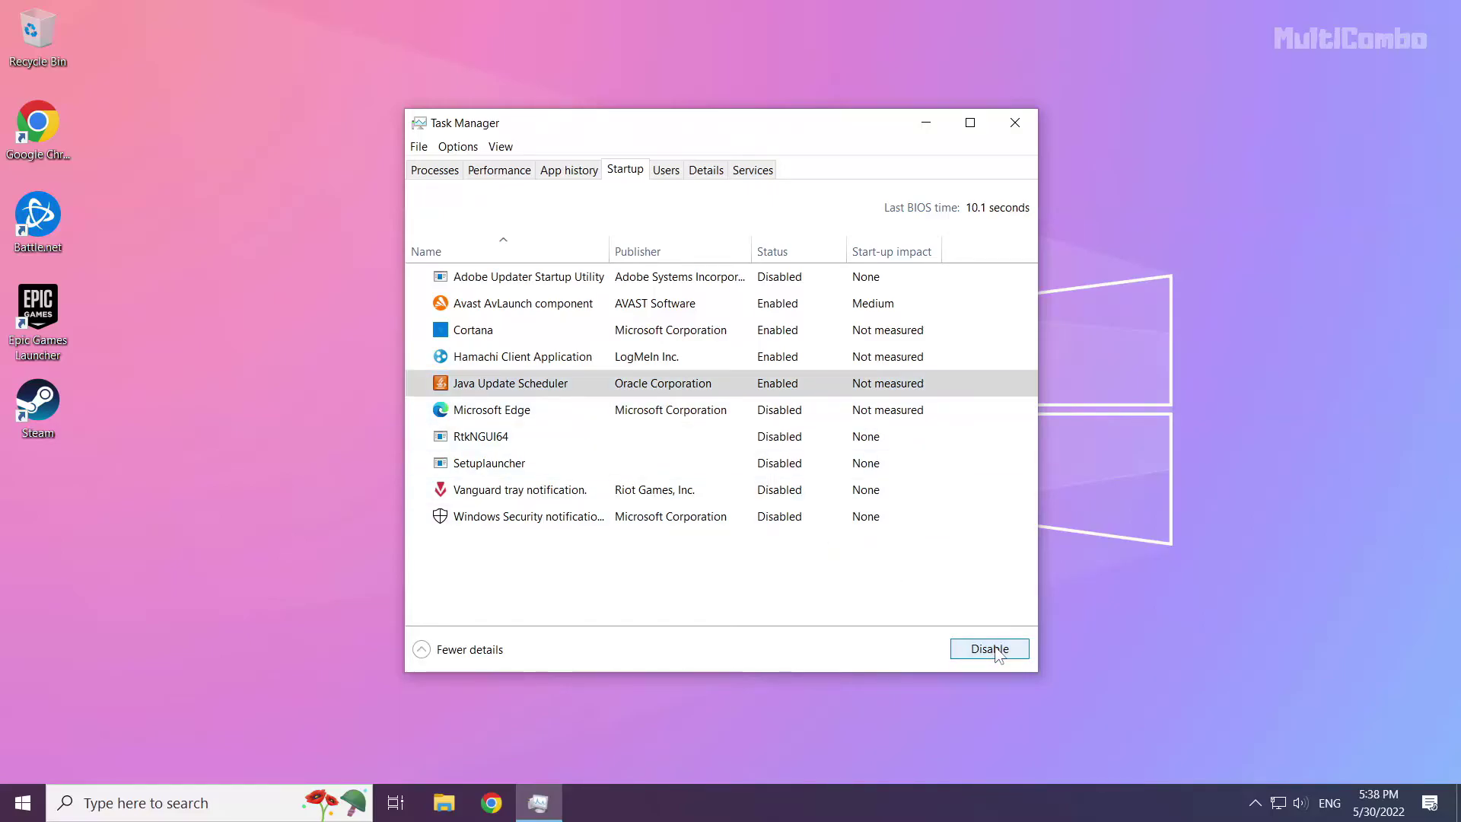
- Disable Hamachi Client Application and Cortana at startup, then close Task Manager
left_click(624, 357)
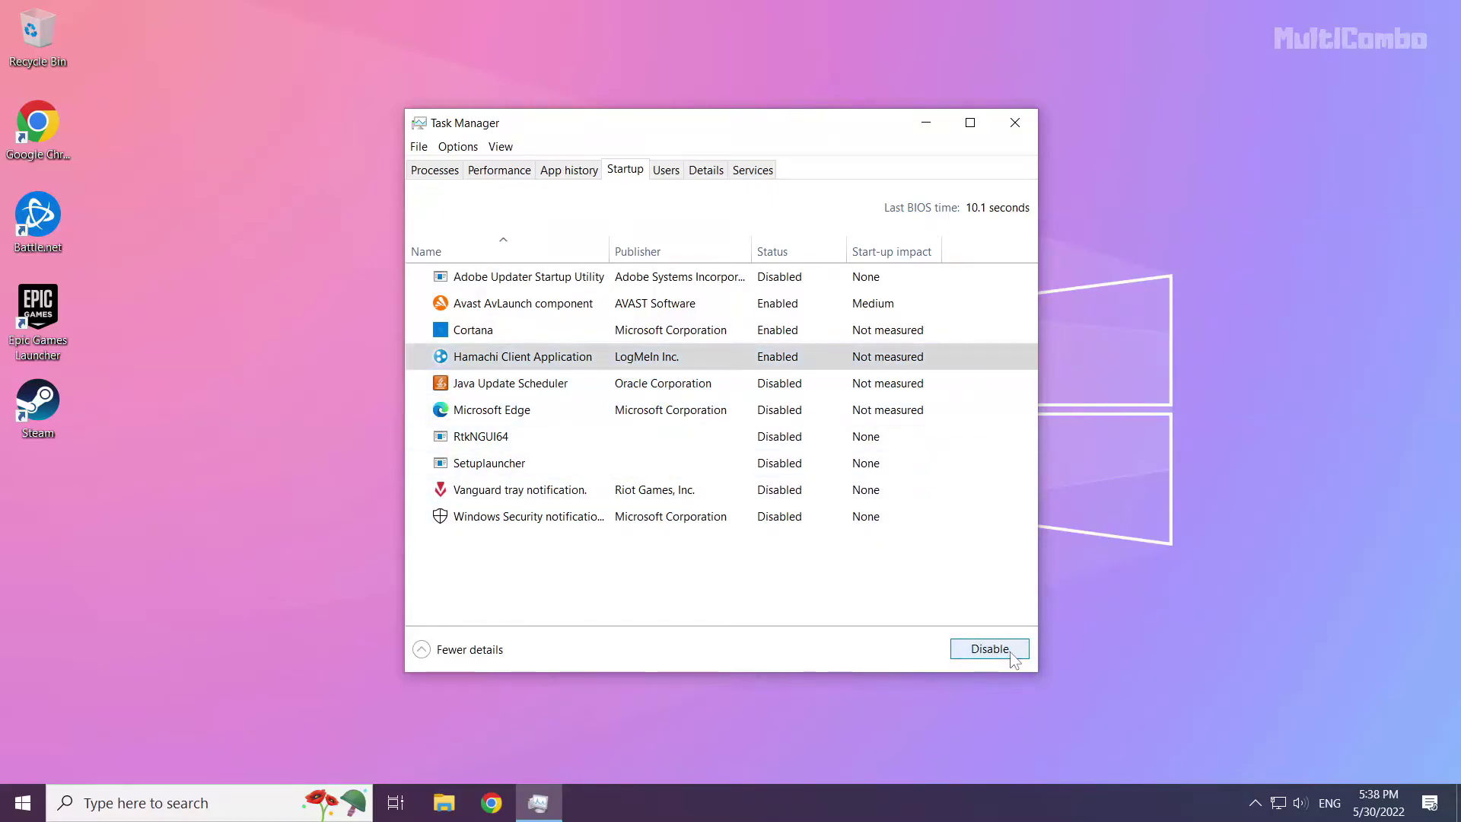
left_click(989, 648)
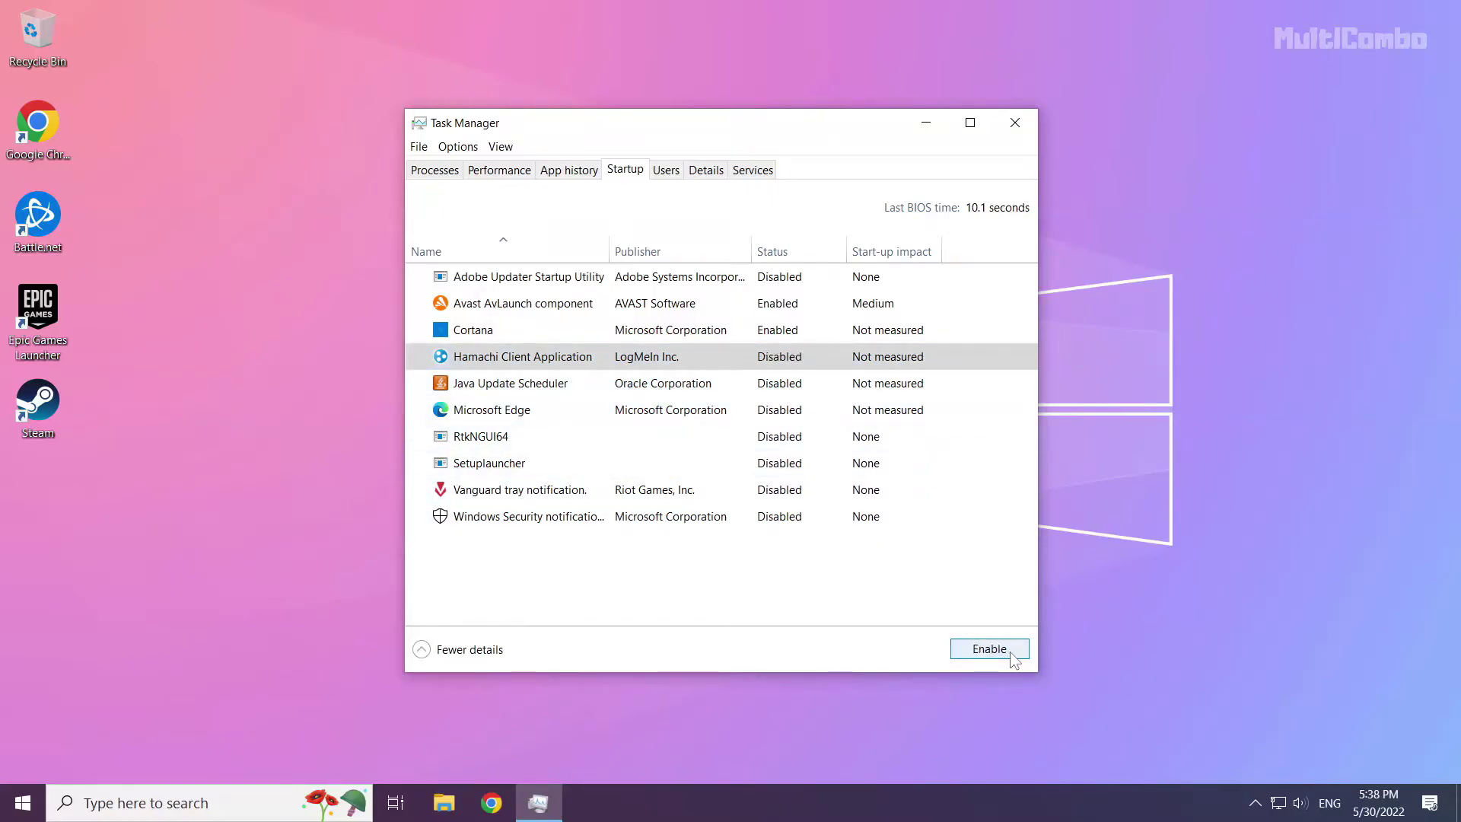
left_click(704, 338)
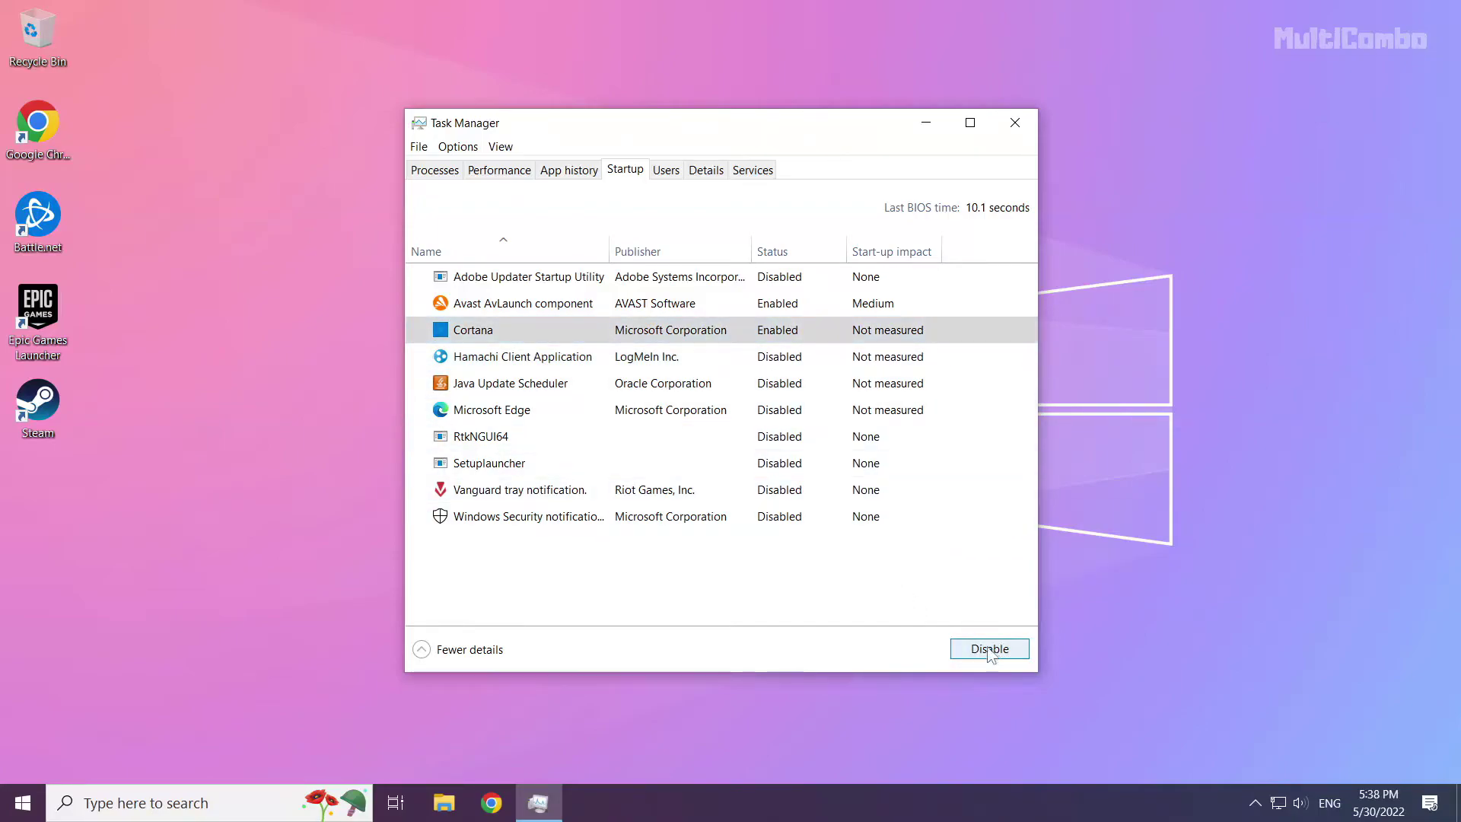
left_click(987, 651)
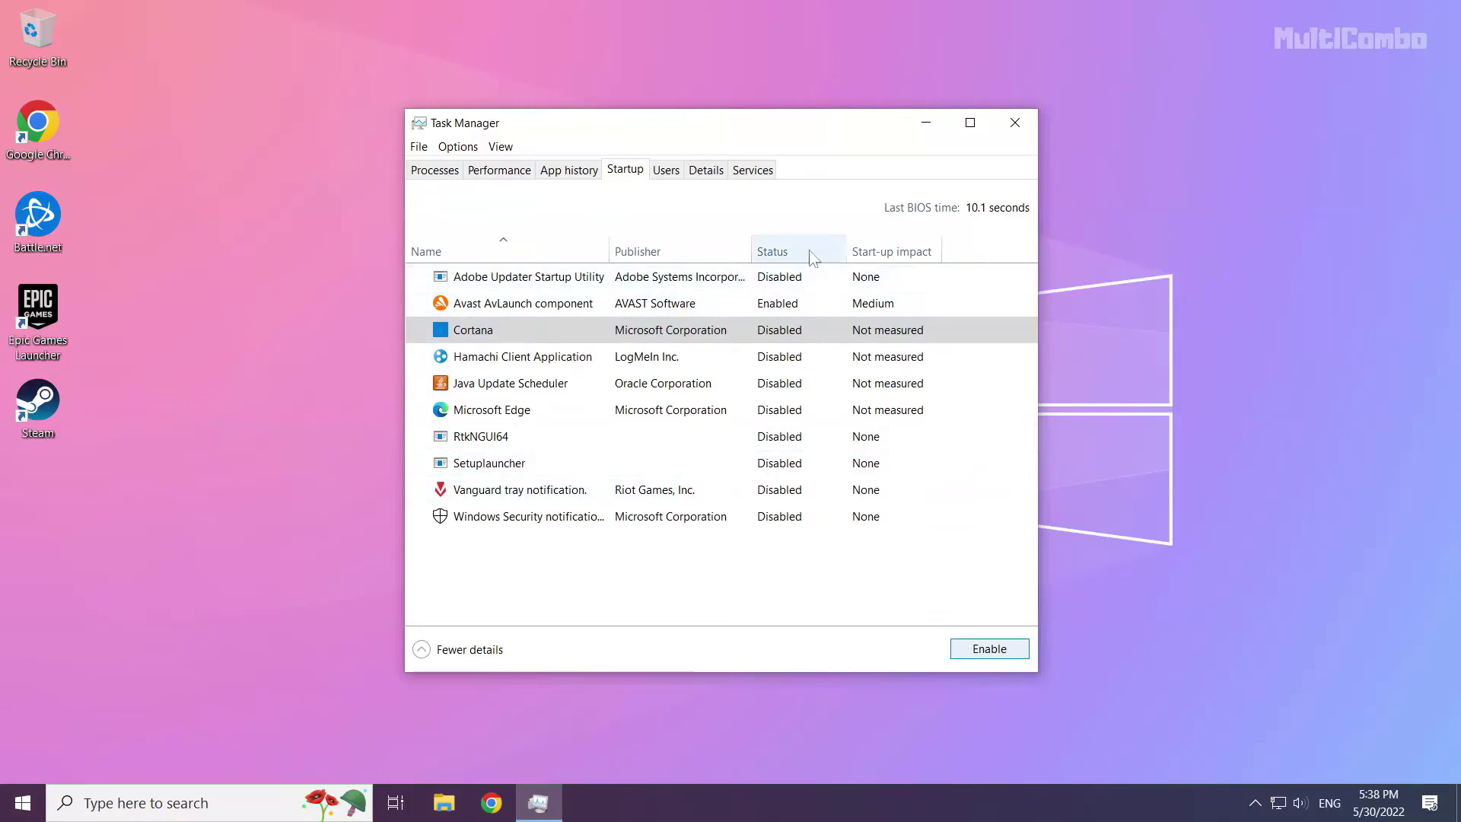
left_click(1017, 126)
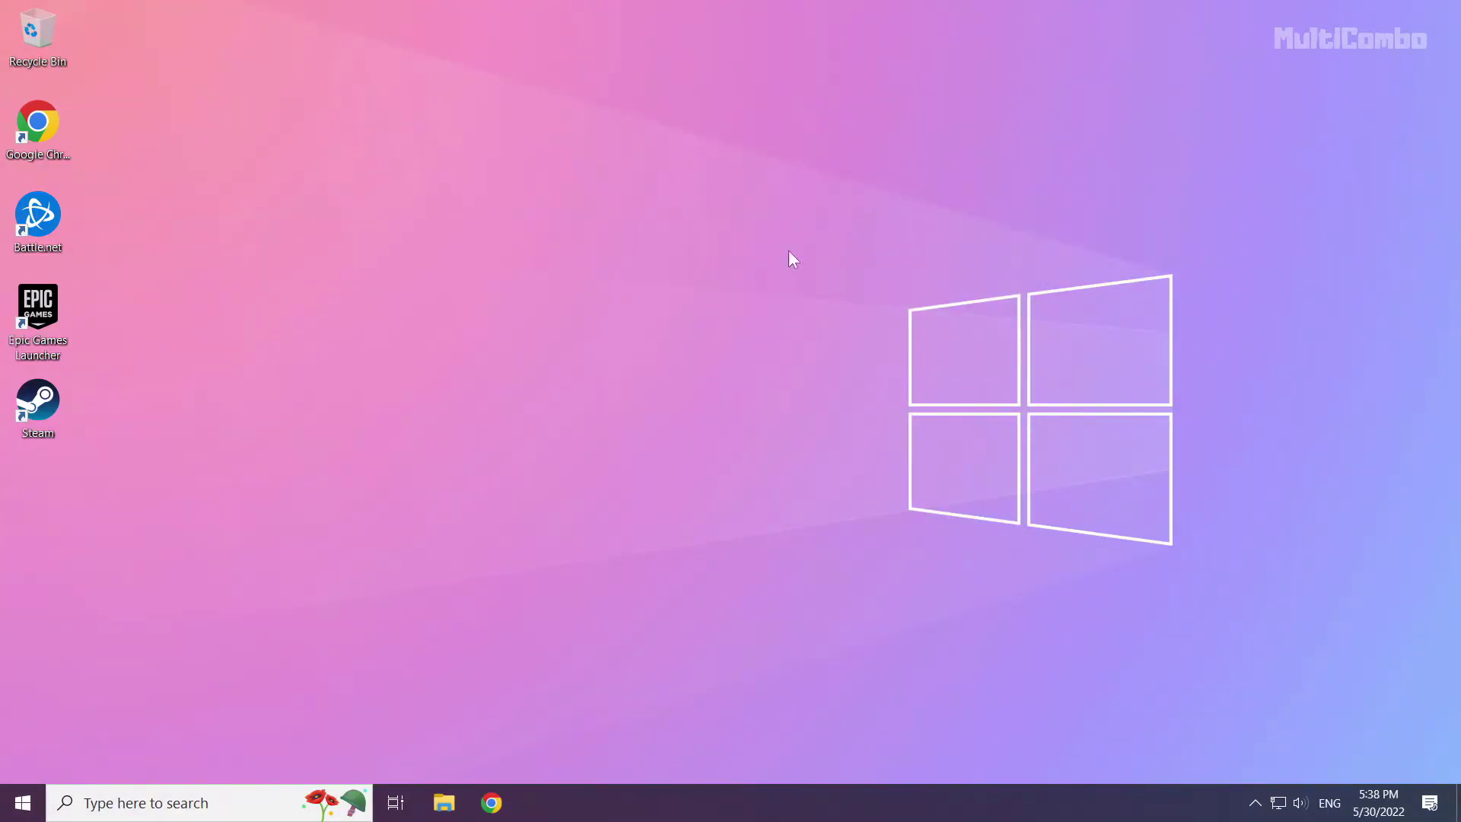
- Show the Start menu's Sleep, Shut down and Restart power choices
left_click(23, 803)
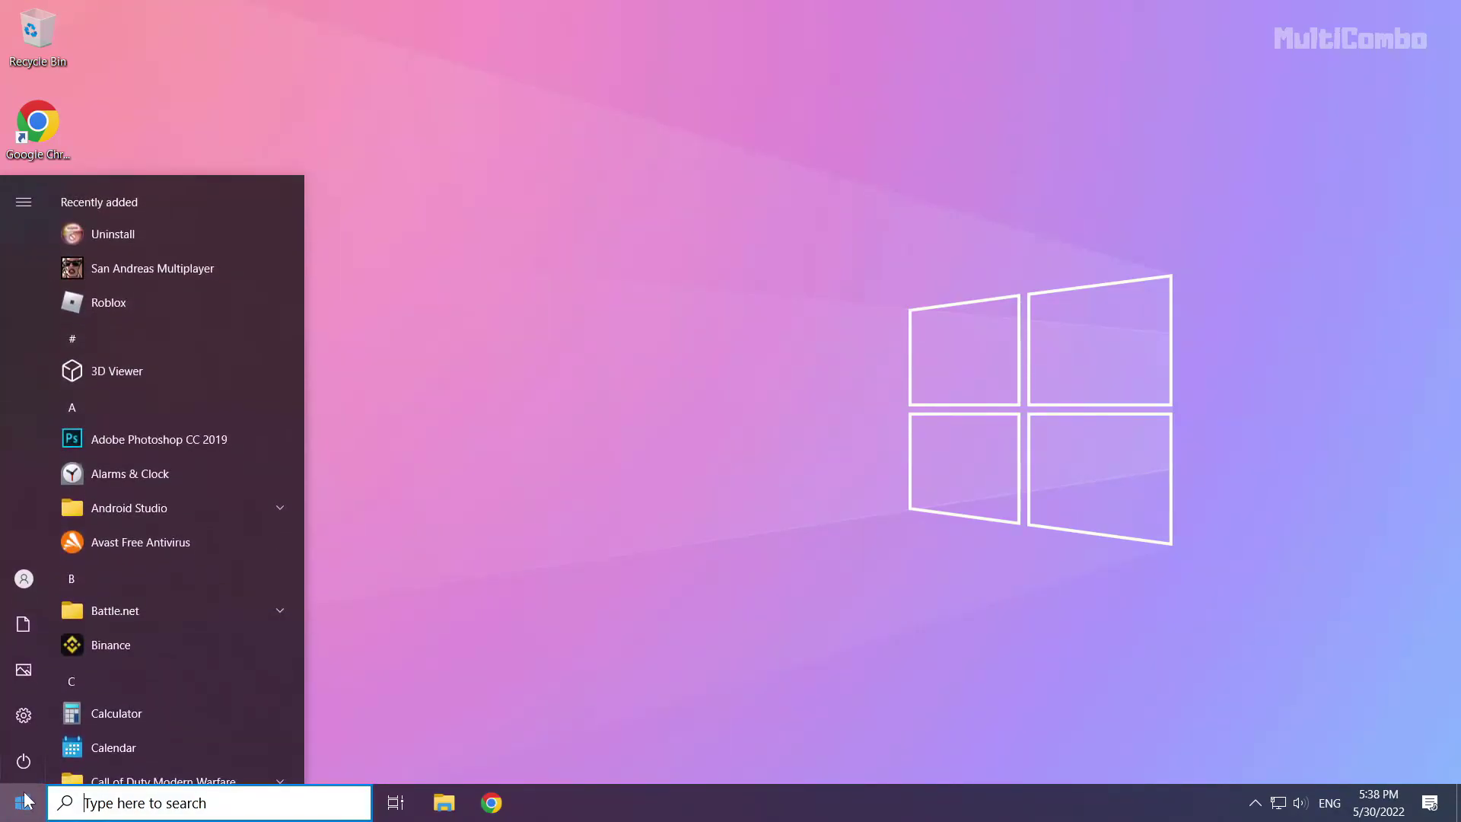
left_click(25, 767)
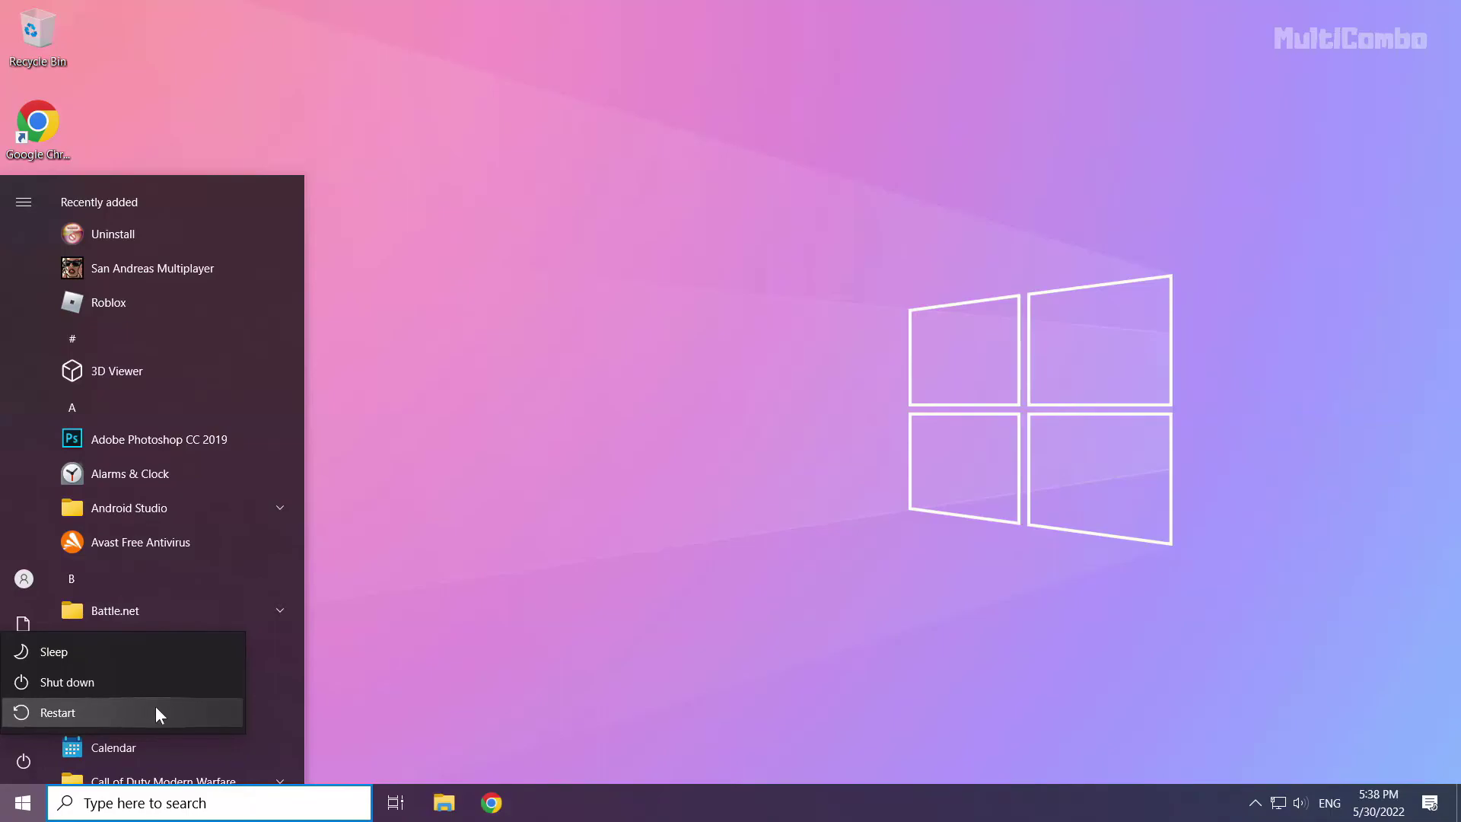